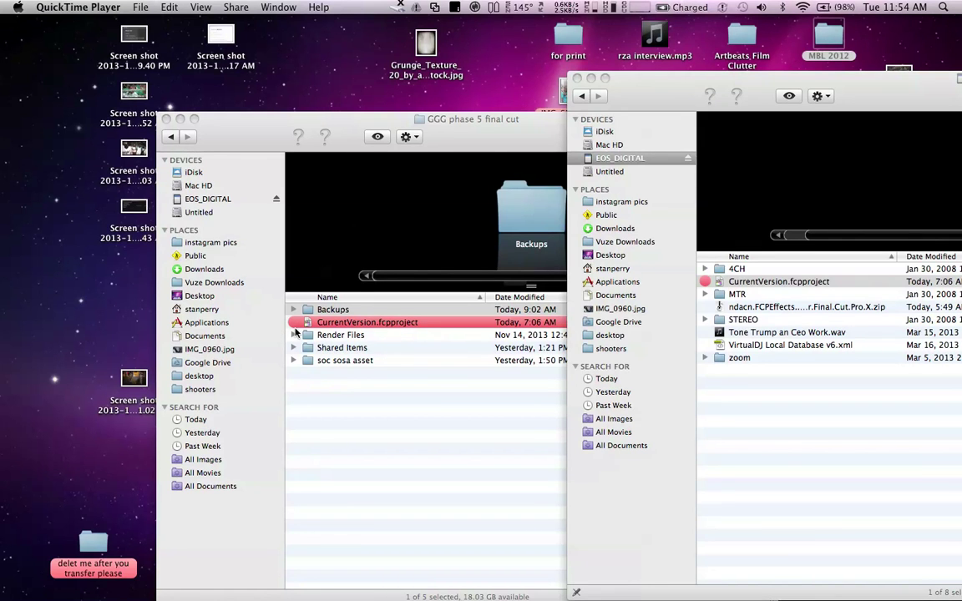
Launch Final Cut Pro from the Dock to show its Project Library.
mouse_move(74, 580)
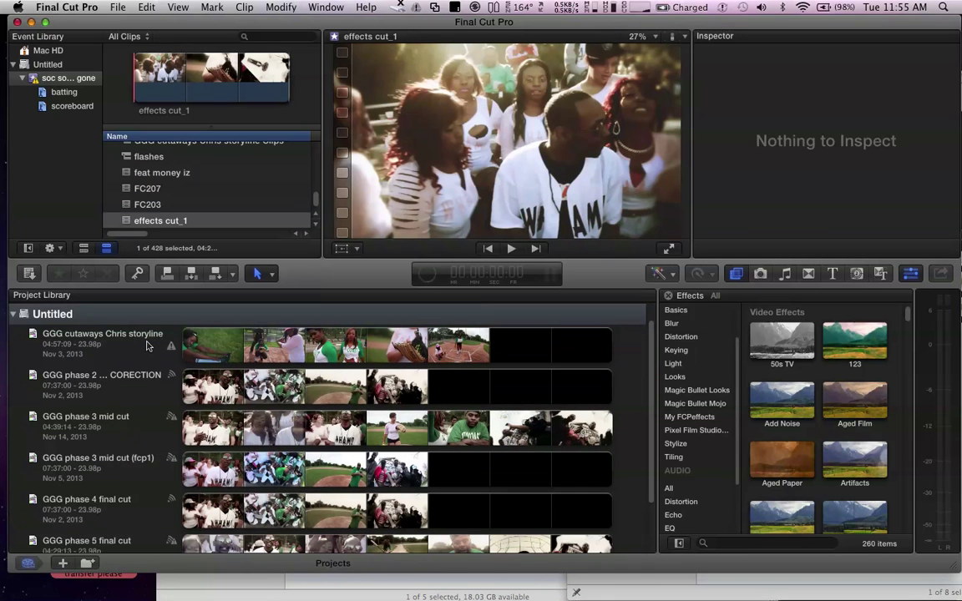
Scroll down through the Project Library's list of GGG projects.
scroll(147, 344, "down", 2)
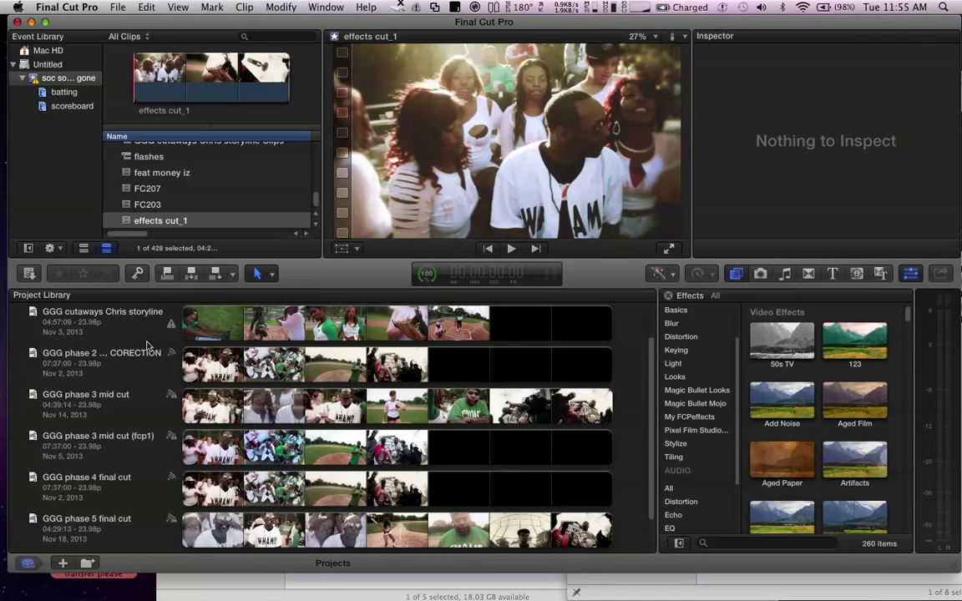
scroll(146, 344, "down", 2)
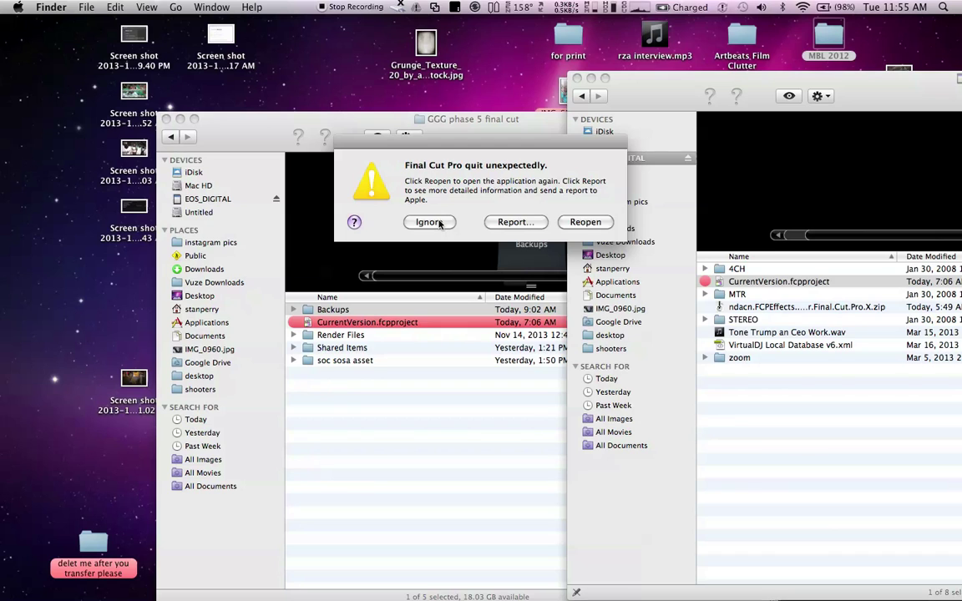
Ignore the crash notice, restore the windows, and relaunch Final Cut Pro from the Dock.
left_click(441, 222)
key("F3")
left_click(822, 370)
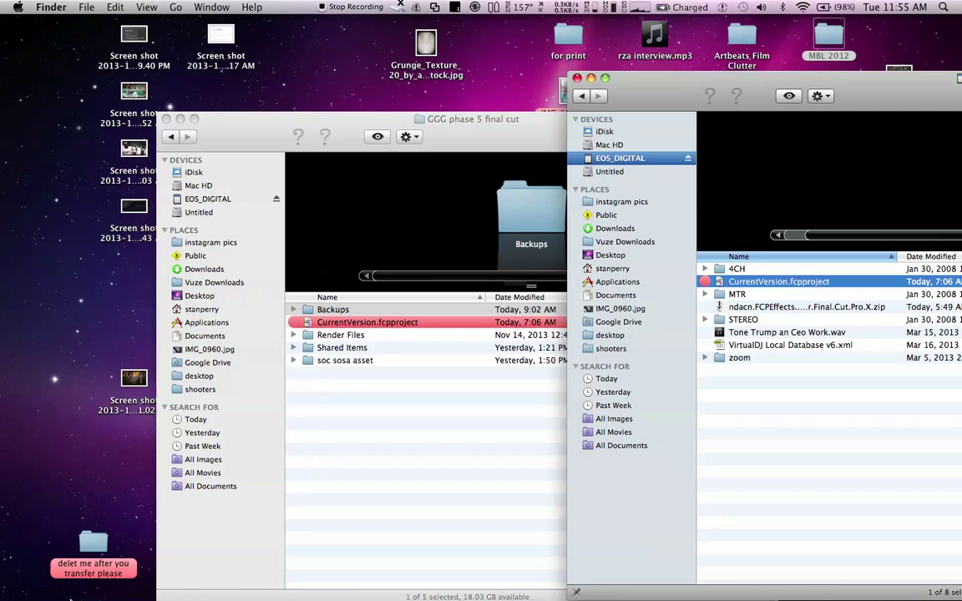
left_click(75, 576)
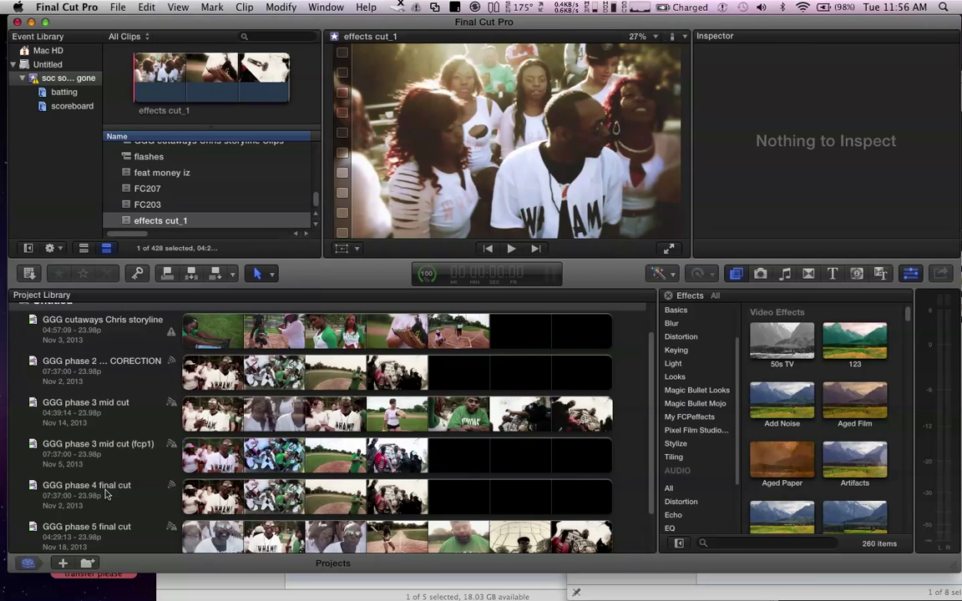
Open the 'GGG phase 4 final cut' project from the Project Library.
double_click(106, 494)
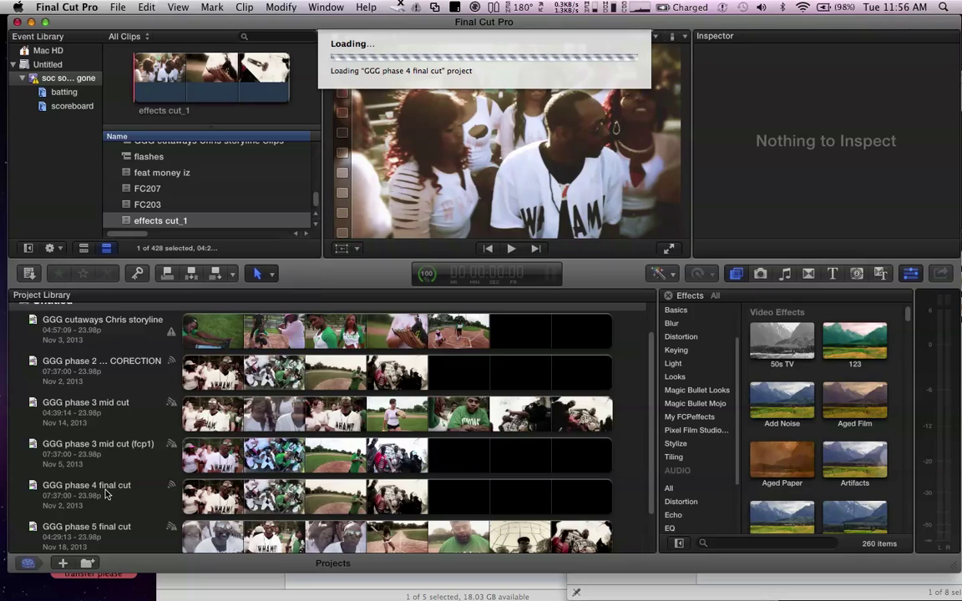
Bring Finder forward, go up to the Untitled drive and select its top-level CurrentVersion.fcpproject.
key("F9")
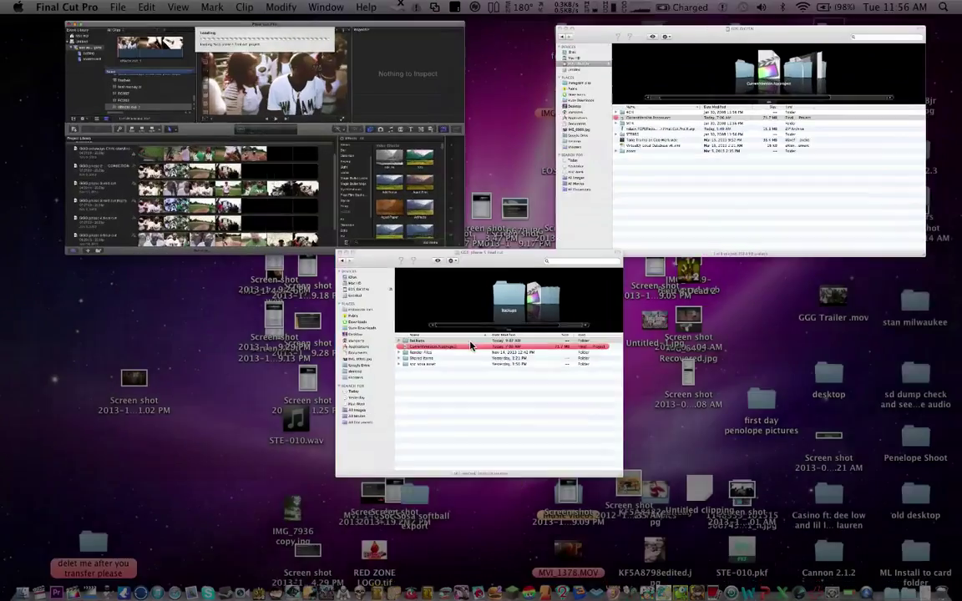
left_click(470, 345)
left_click(389, 326)
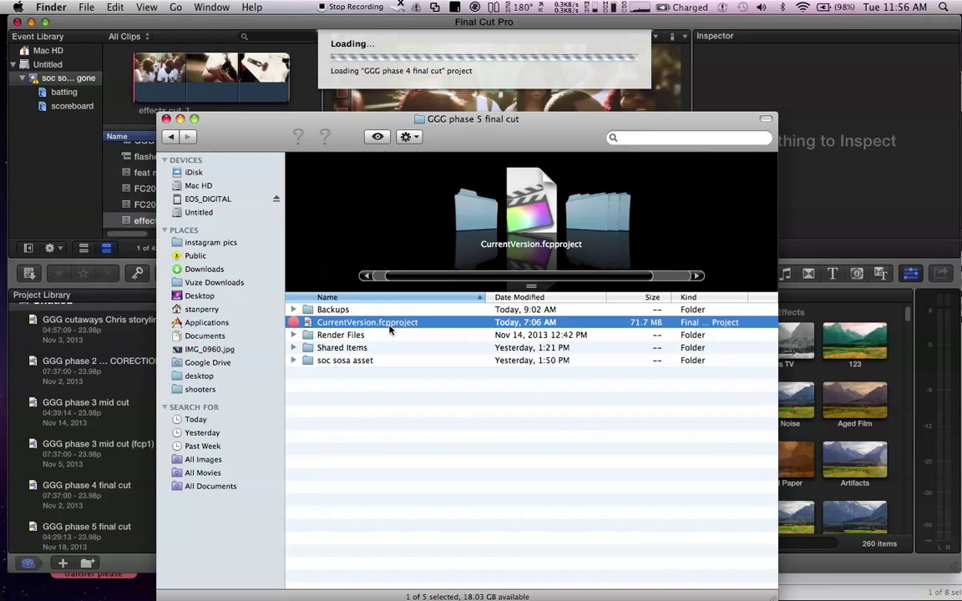
key("super+Up")
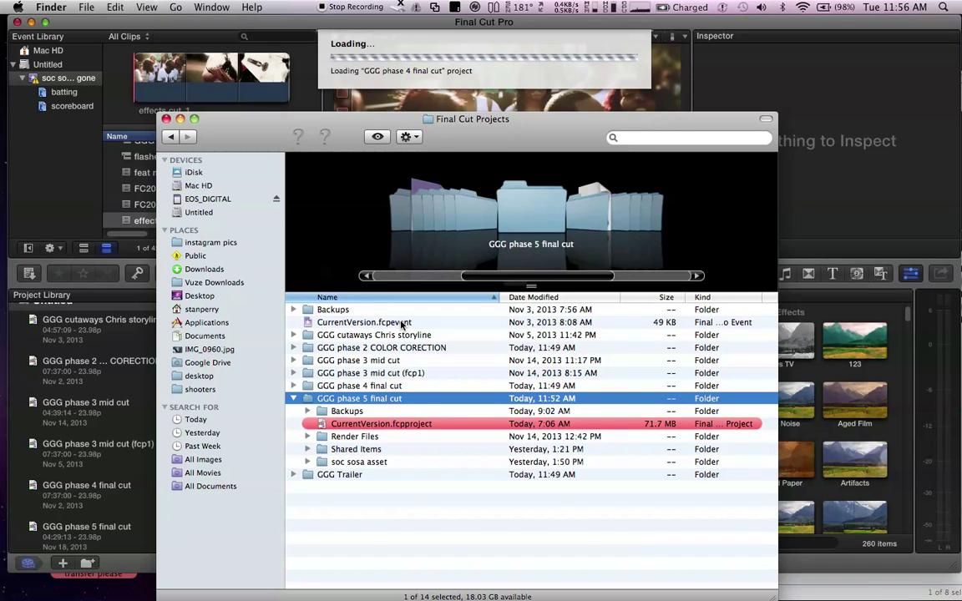
key("super+Up")
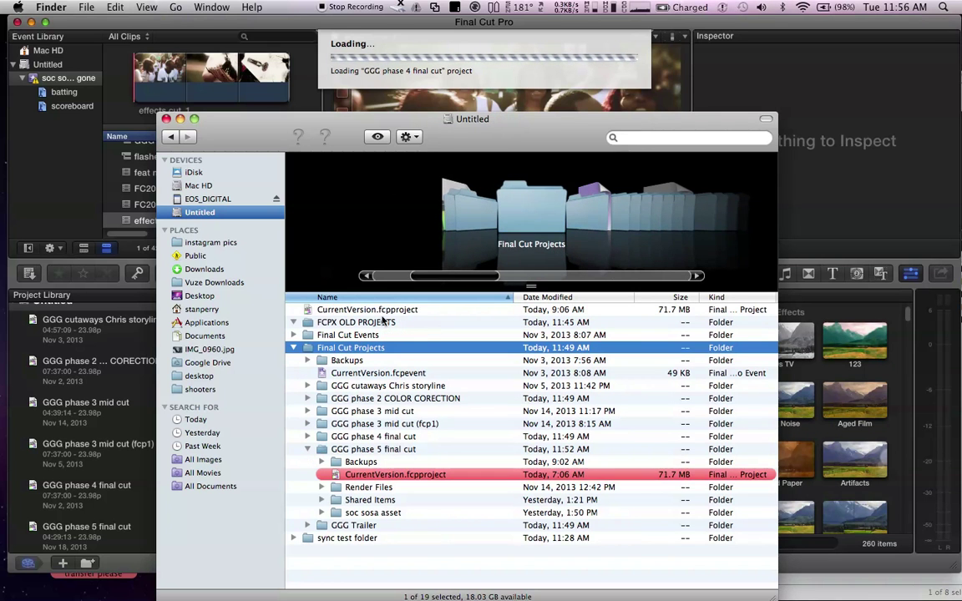
left_click(376, 311)
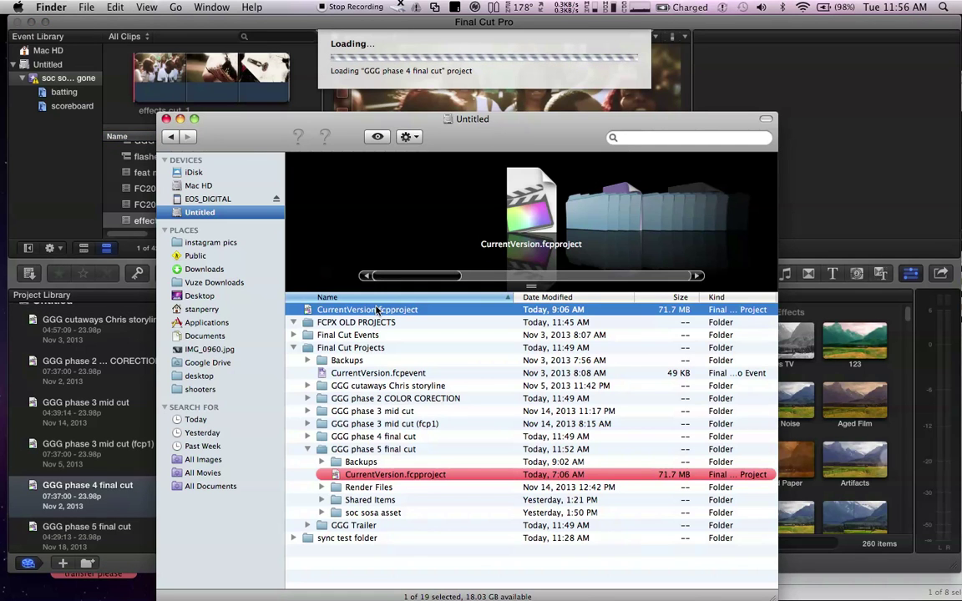
left_click(475, 6)
left_click(475, 7)
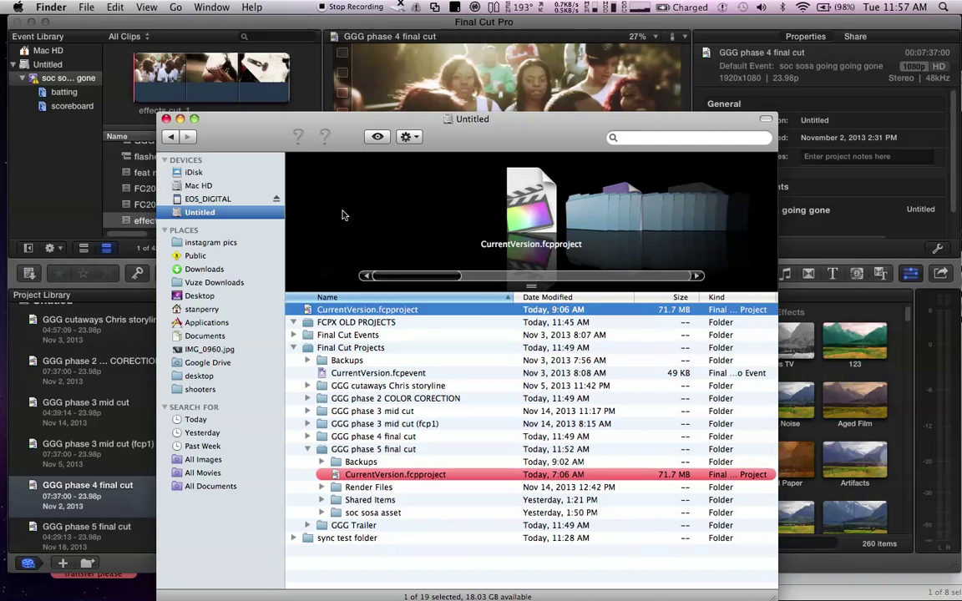
Load GGG phase 4 final cut into the timeline and scrub to around 4:18.
left_click(267, 27)
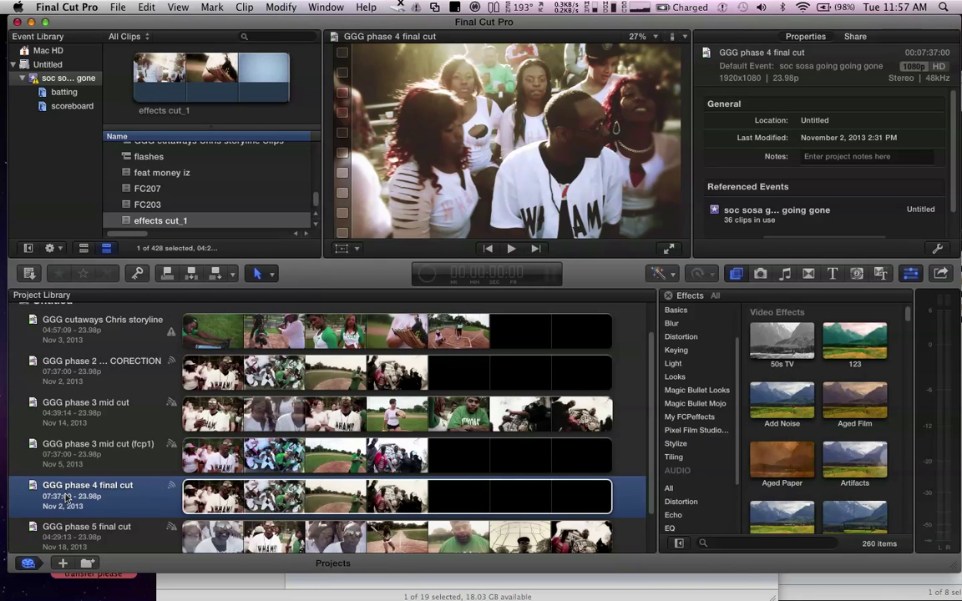
double_click(67, 498)
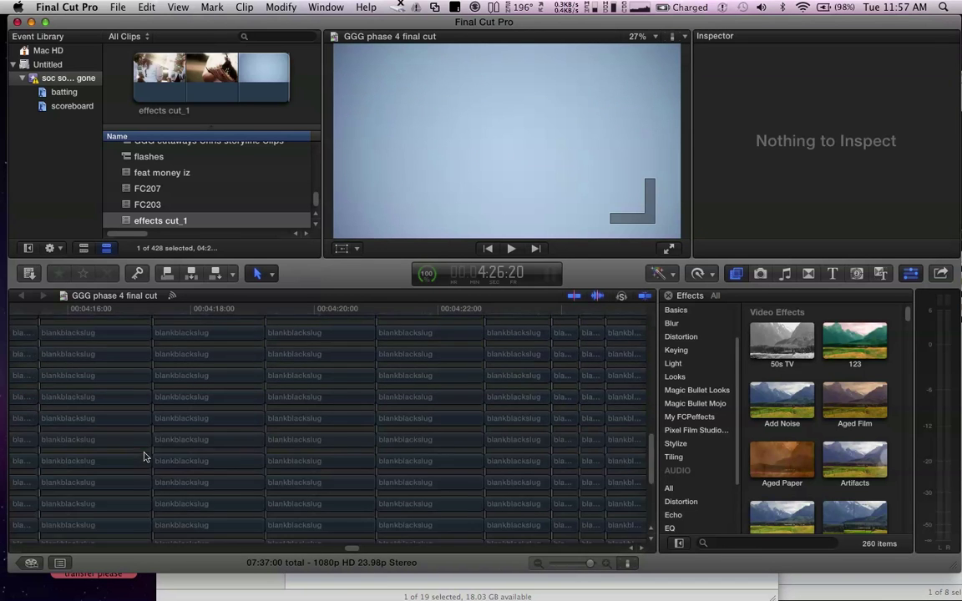
left_click_drag(198, 310, 278, 326)
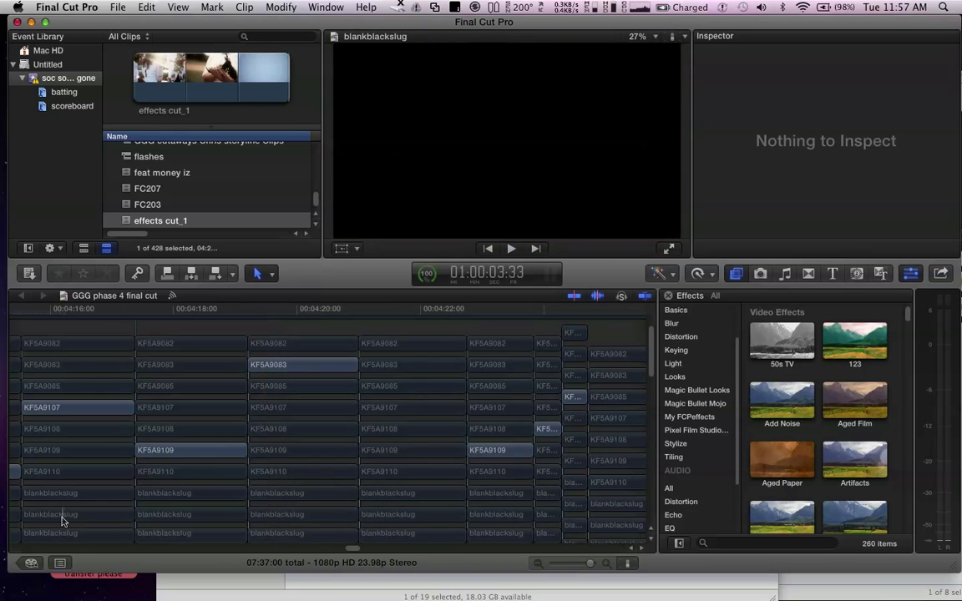
Return to the project library, select GGG phase 5 final cut and try opening it.
key("super+0")
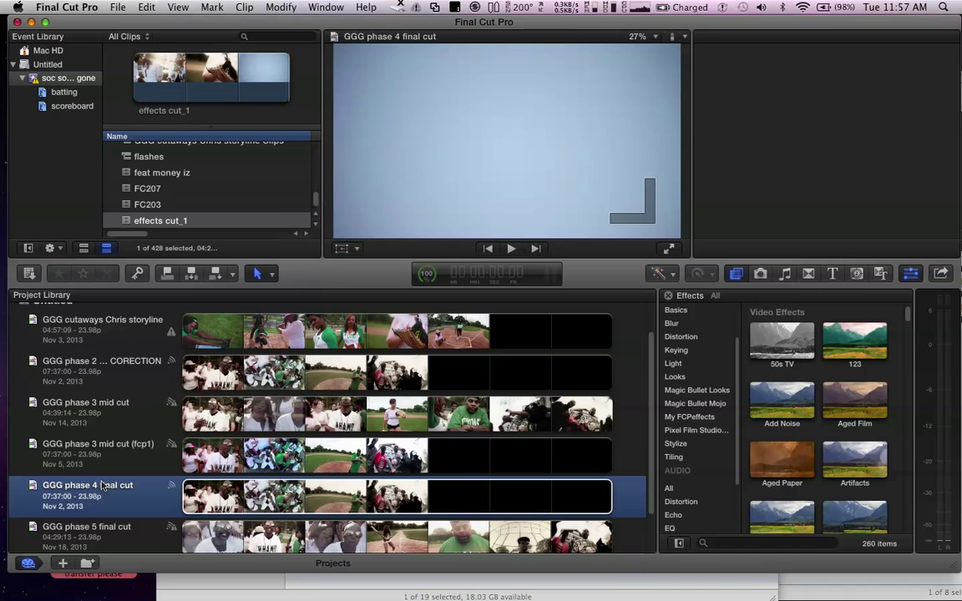
scroll(101, 486, "down", 3)
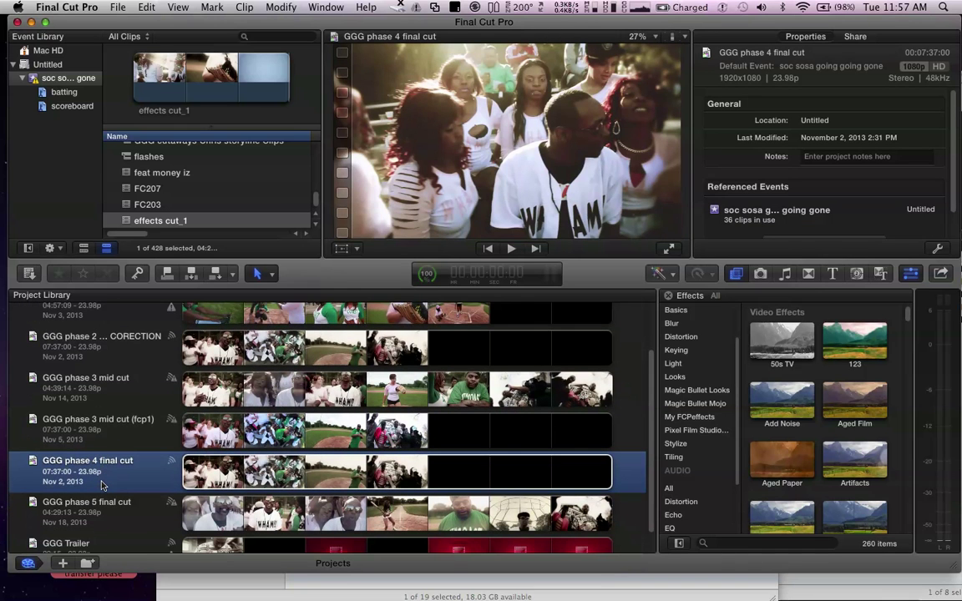
scroll(101, 488, "down", 2)
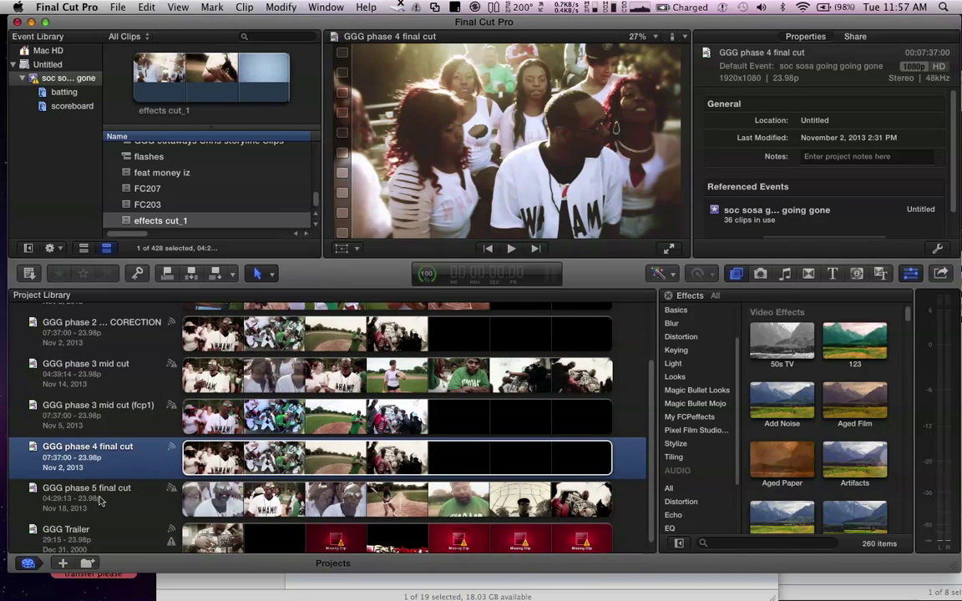
left_click(99, 499)
key("super+shift+r")
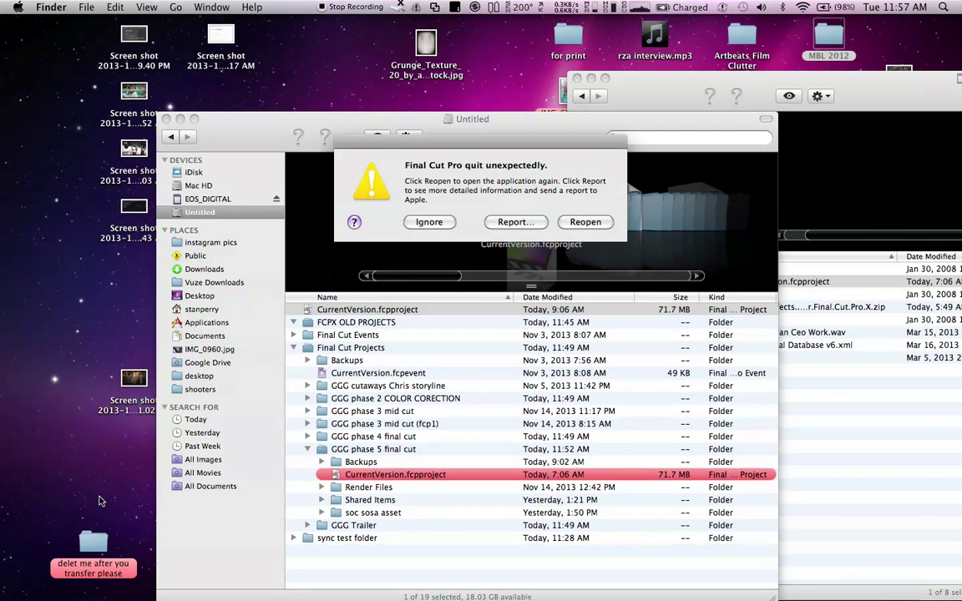
Ignore the crash notice and select CurrentVersion.fcpproject inside GGG phase 5 final cut.
left_click(429, 222)
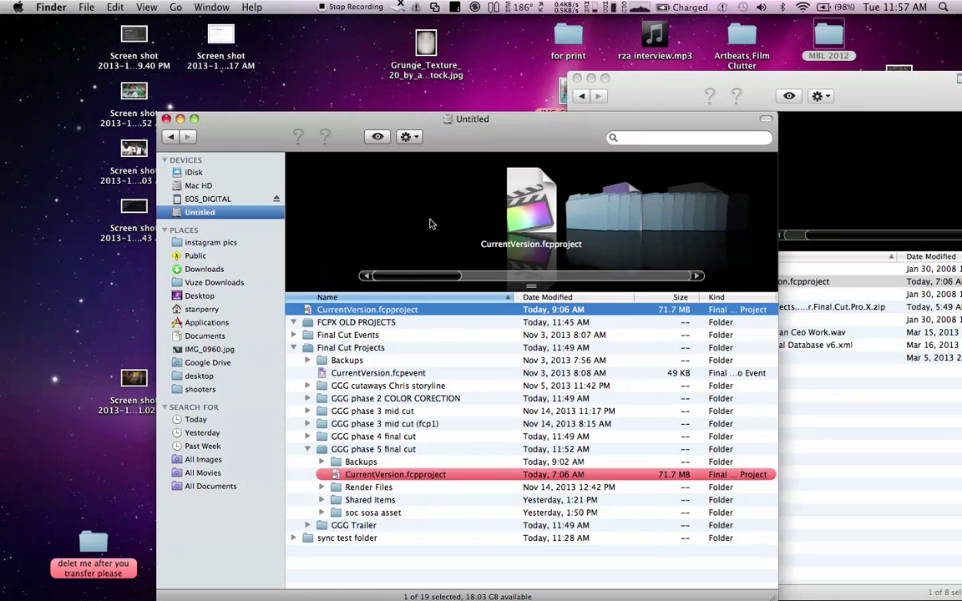
left_click(382, 450)
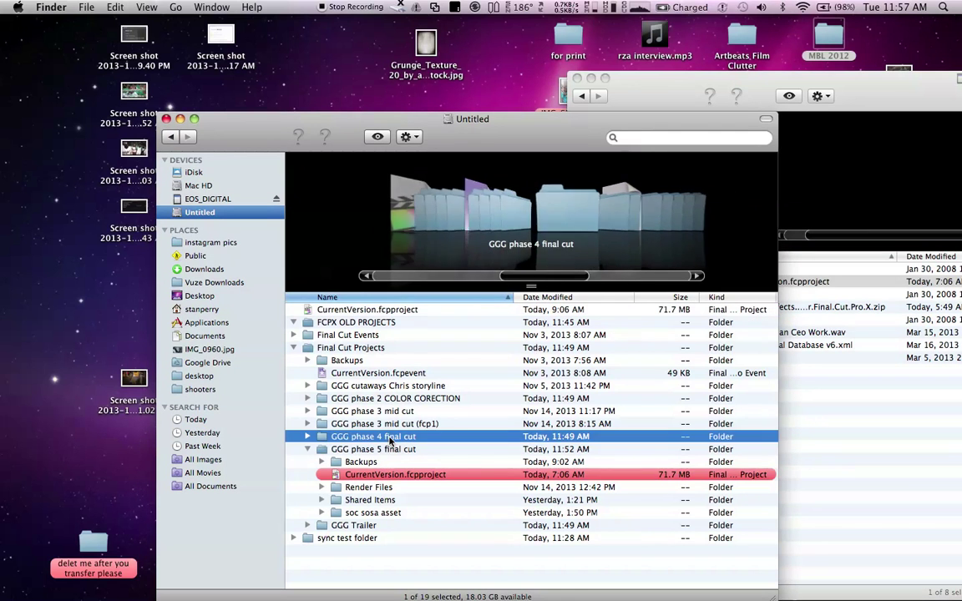
key("Up")
key("Up")
key("Up")
key("Up")
key("Up")
key("Up")
key("Up")
key("Up")
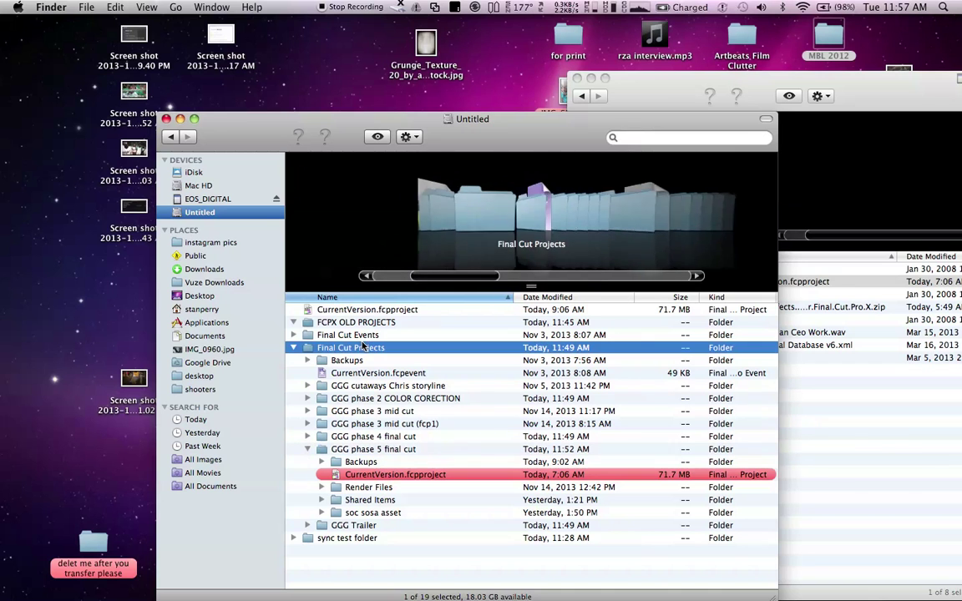
left_click(380, 449)
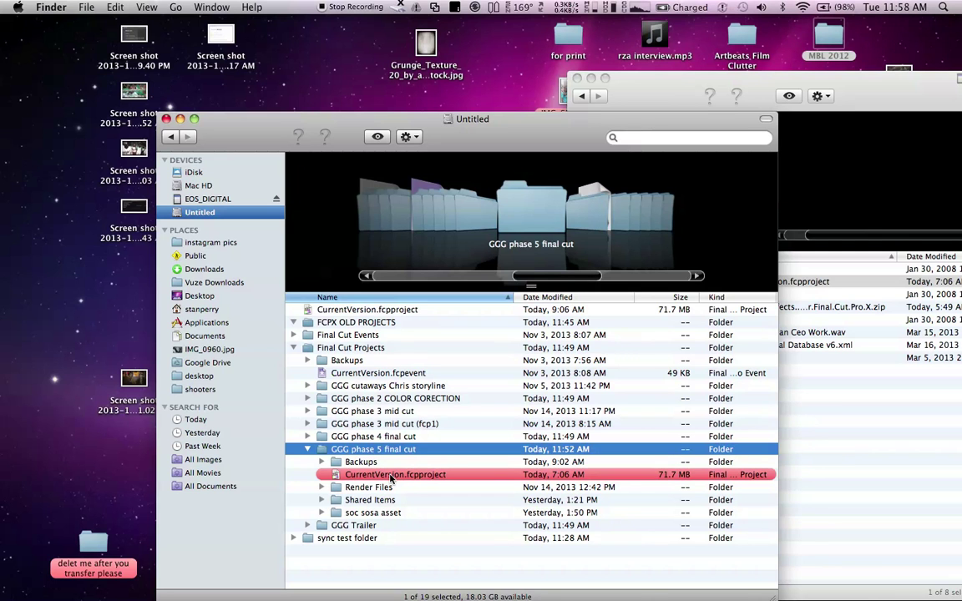
left_click(389, 475)
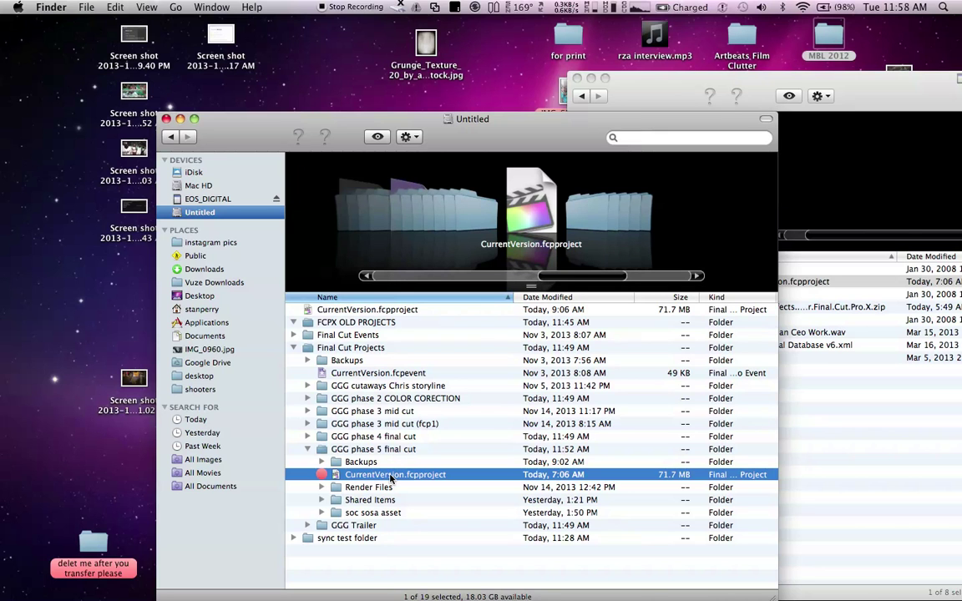
Check the CurrentVersion.fcpproject on EOS_DIGITAL, then reselect the Untitled drive's copy.
left_click(231, 200)
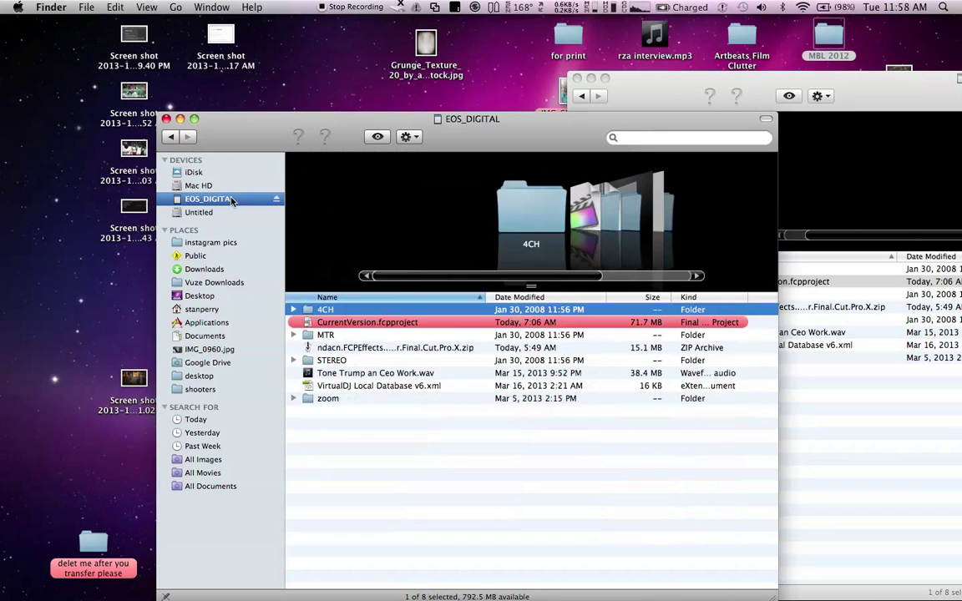
key("Down")
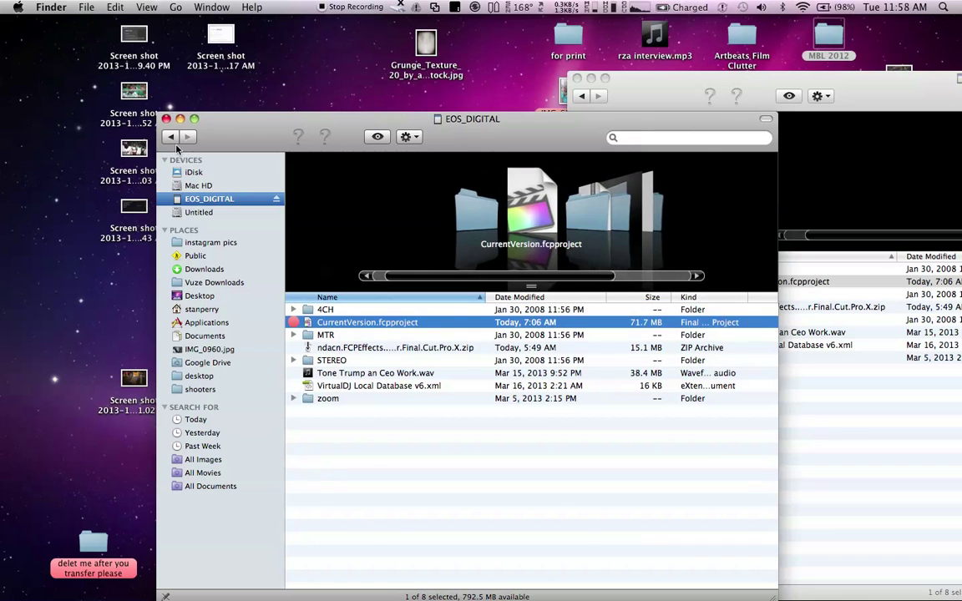
left_click(171, 139)
left_click(364, 474)
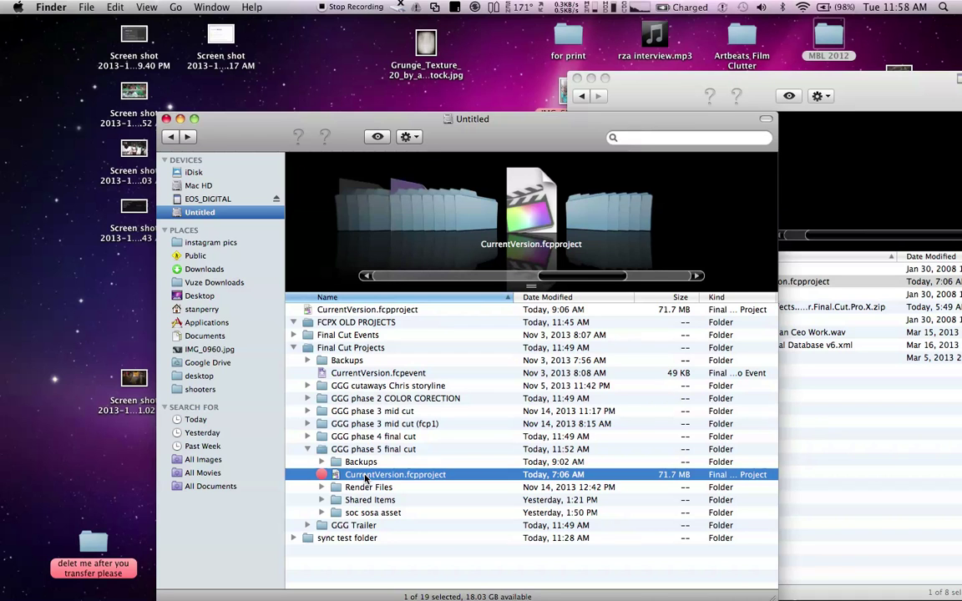
Trash the crashing CurrentVersion.fcpproject and permanently empty the Trash.
key("super+BackSpace")
key("shift+super+BackSpace")
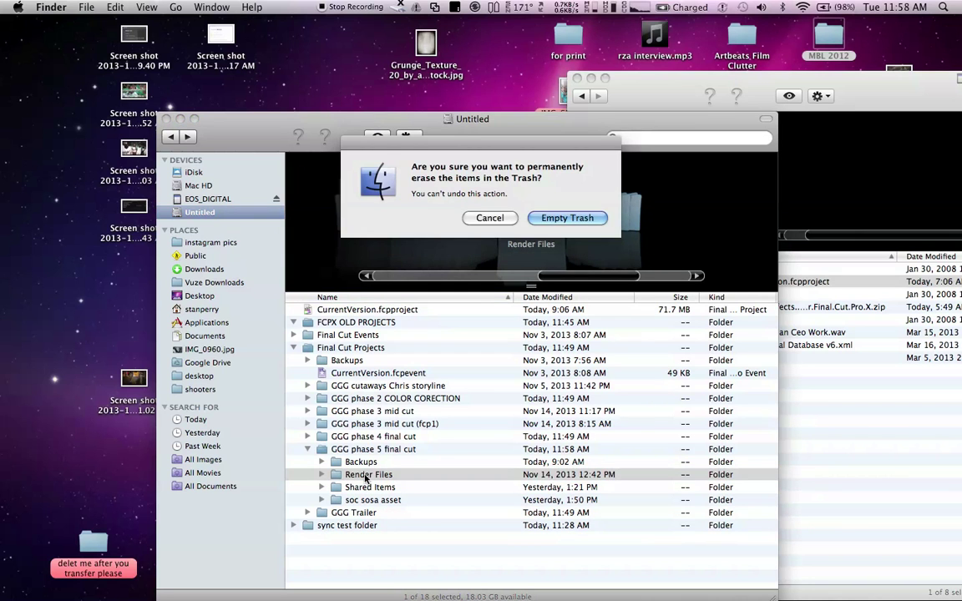
key("Return")
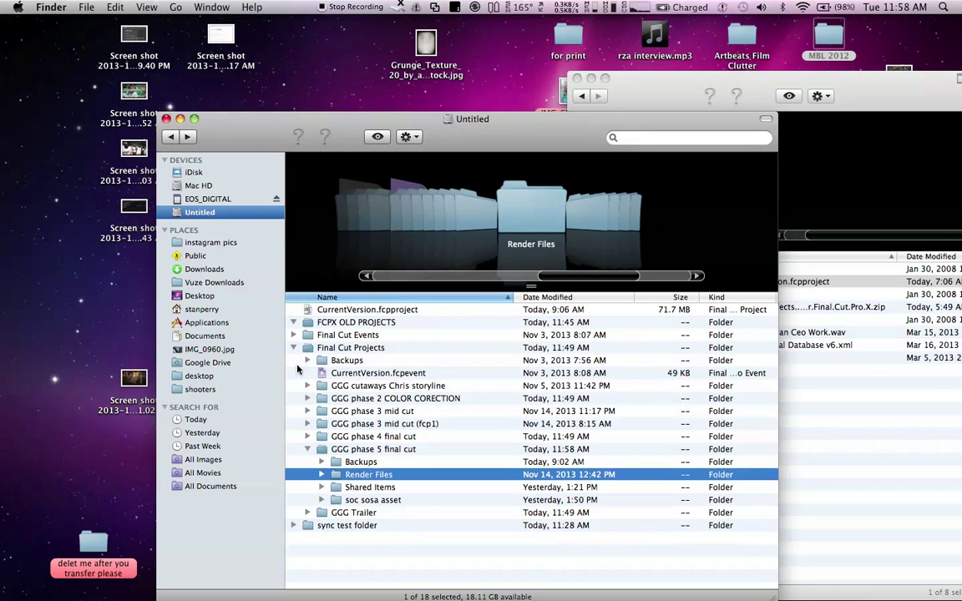
Move the other project folders and GGG Trailer into FCPX OLD PROJECTS, leaving GGG phase 5 final cut.
left_click(375, 436)
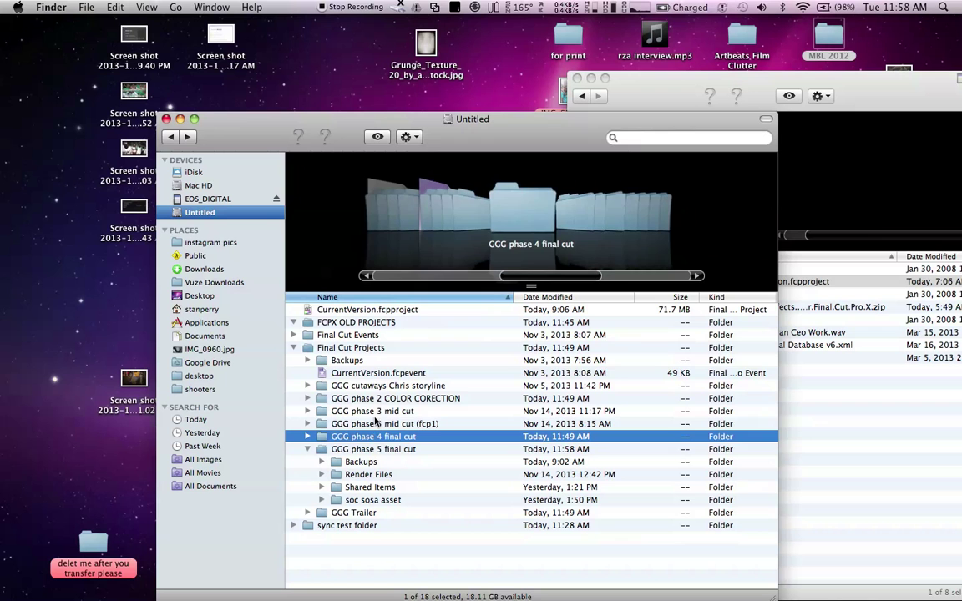
left_click(347, 361, "shift")
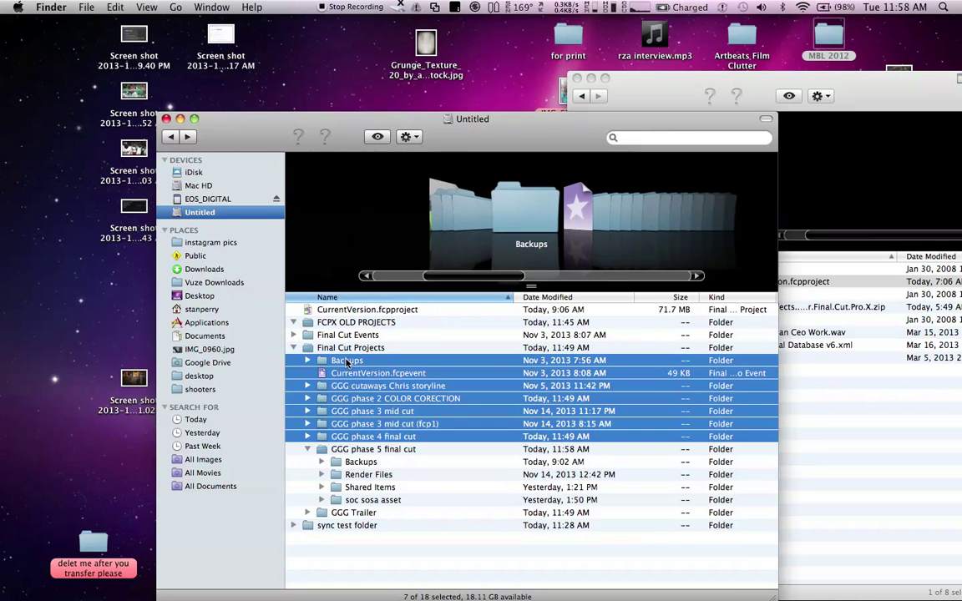
left_click_drag(347, 361, 302, 324)
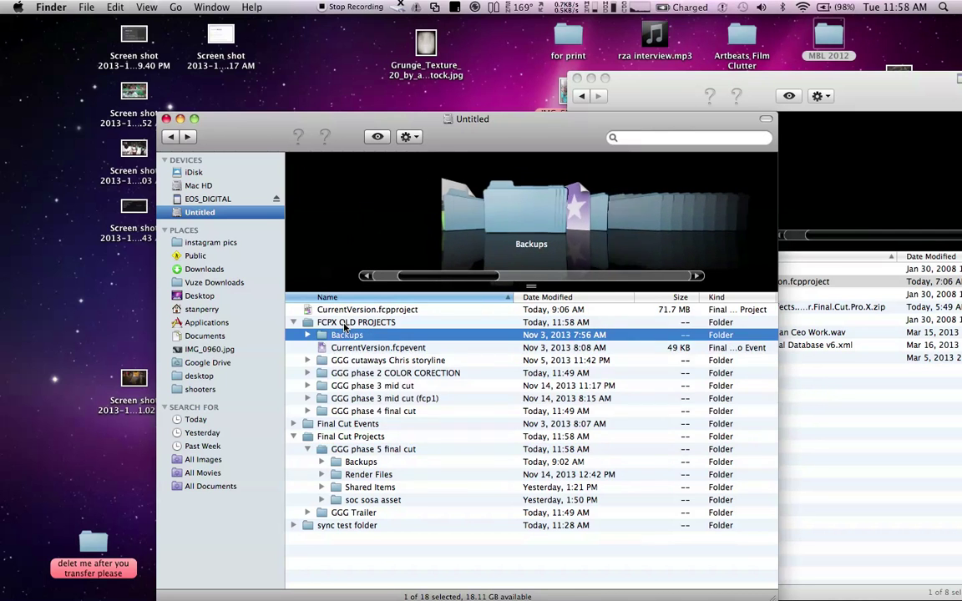
left_click(292, 323)
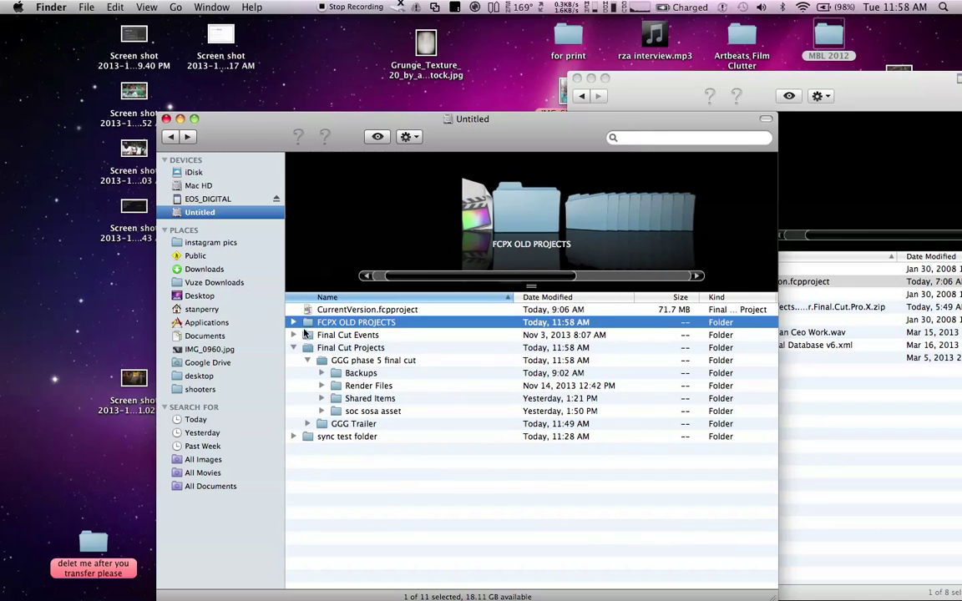
left_click(307, 360)
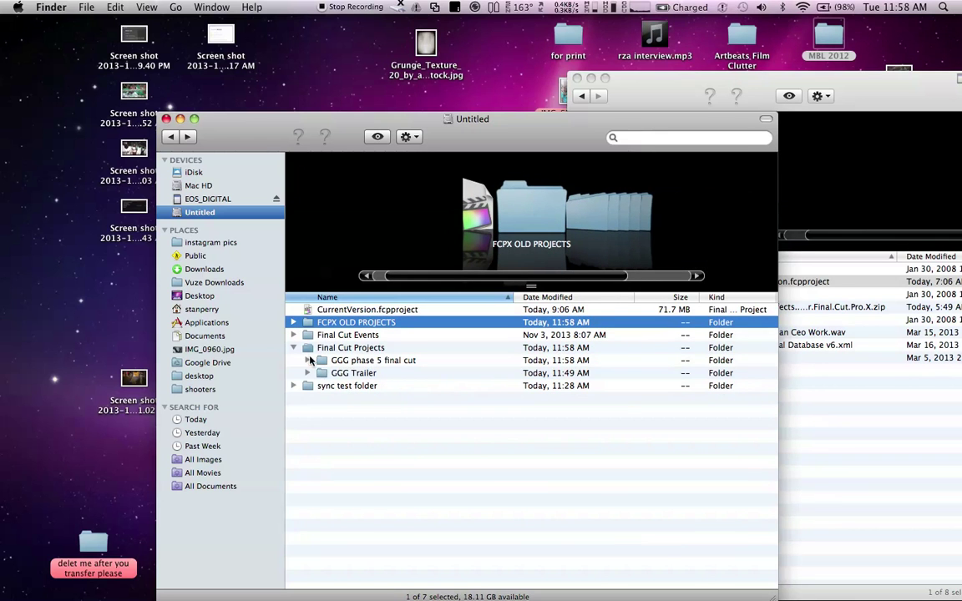
left_click_drag(331, 376, 338, 326)
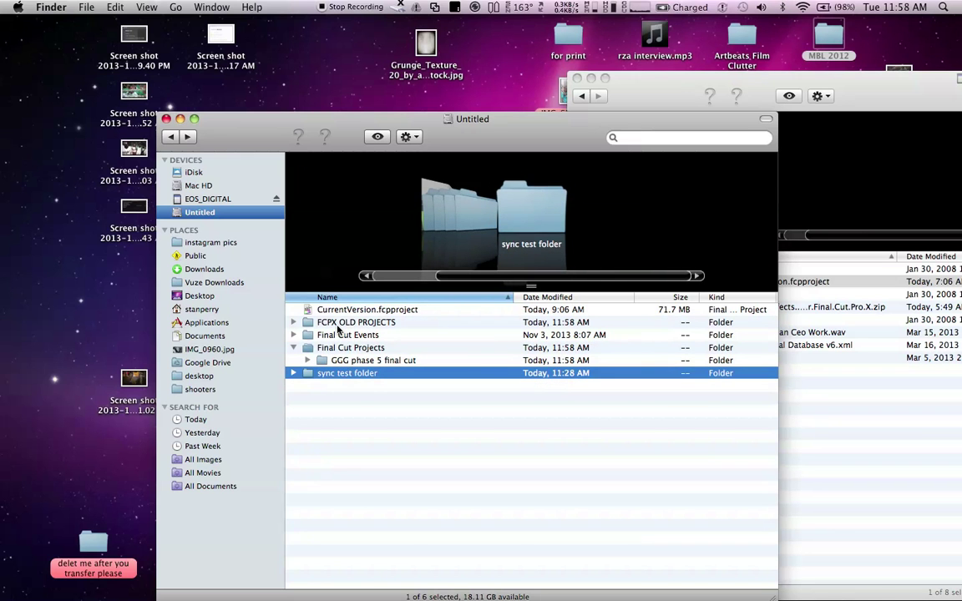
mouse_move(73, 576)
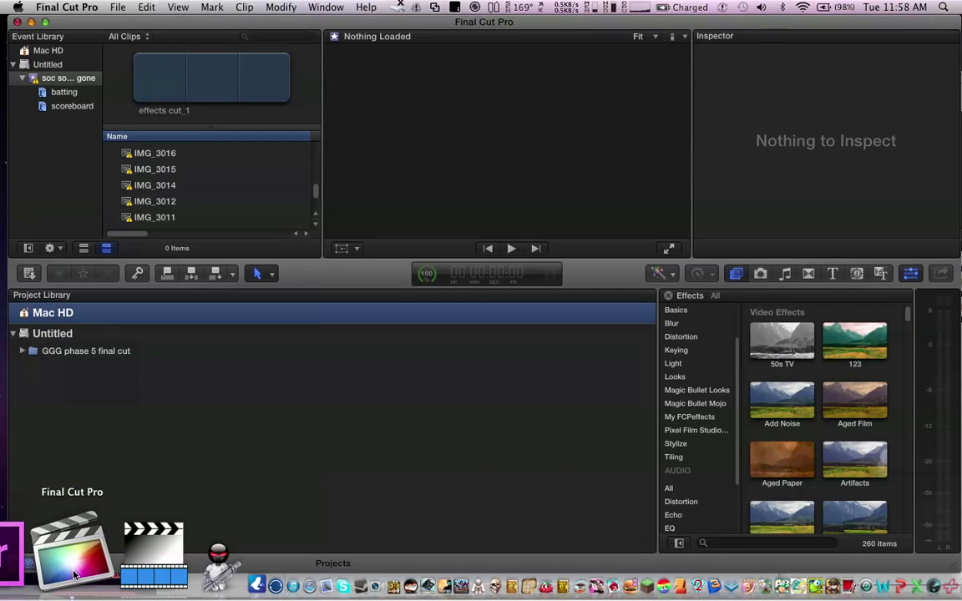
Expand GGG phase 5 final cut, load its .SyncArchive project, then return to the project list.
left_click(23, 352)
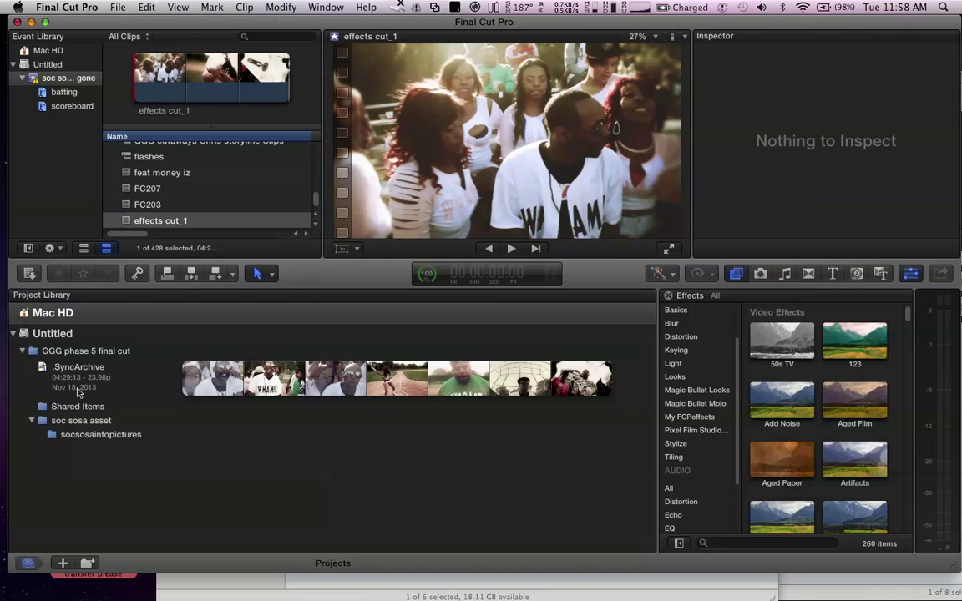
left_click(78, 391)
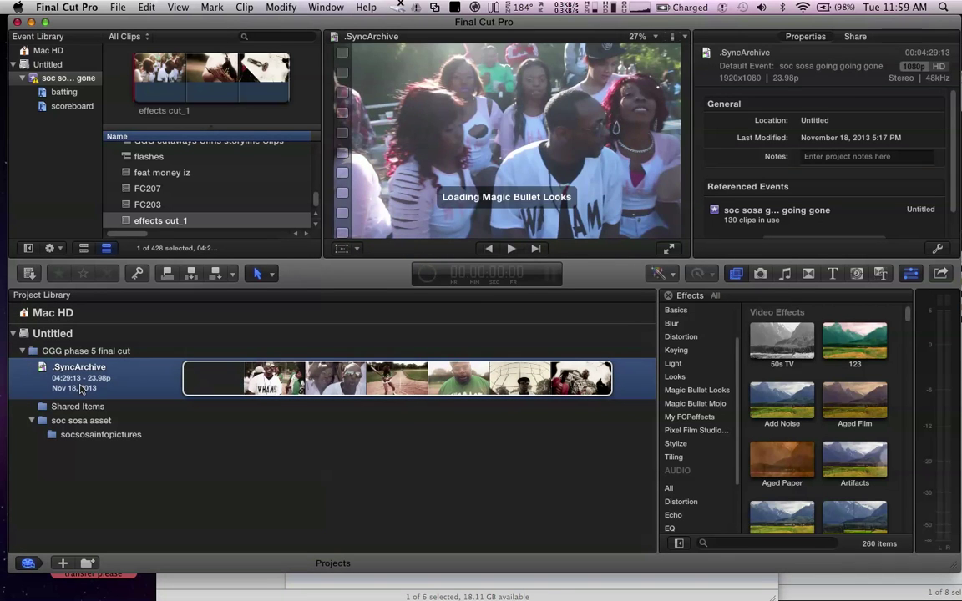
double_click(81, 390)
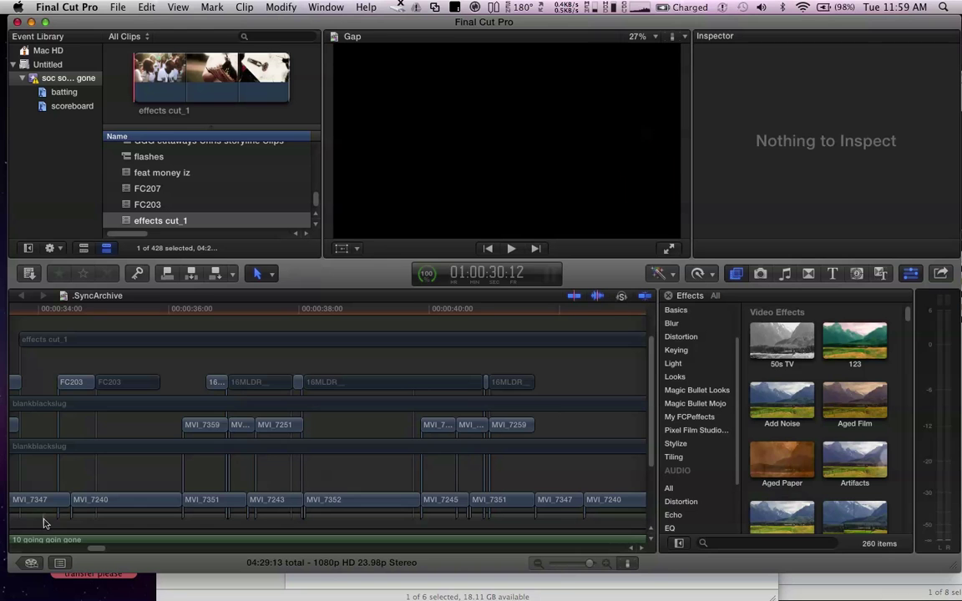
left_click(31, 562)
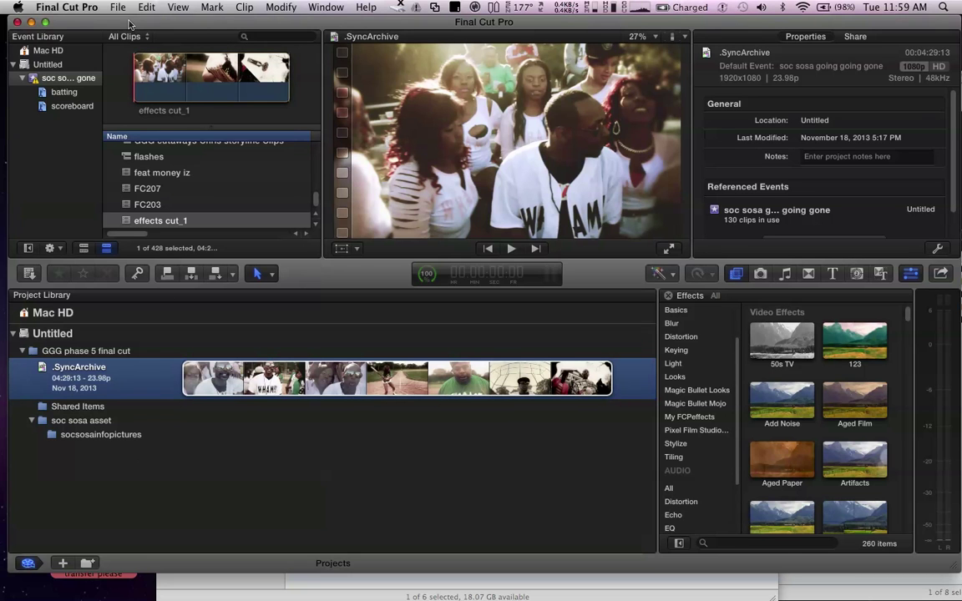
Hide Final Cut Pro and open the GGG phase 5 final cut folder in Finder.
key("super+h")
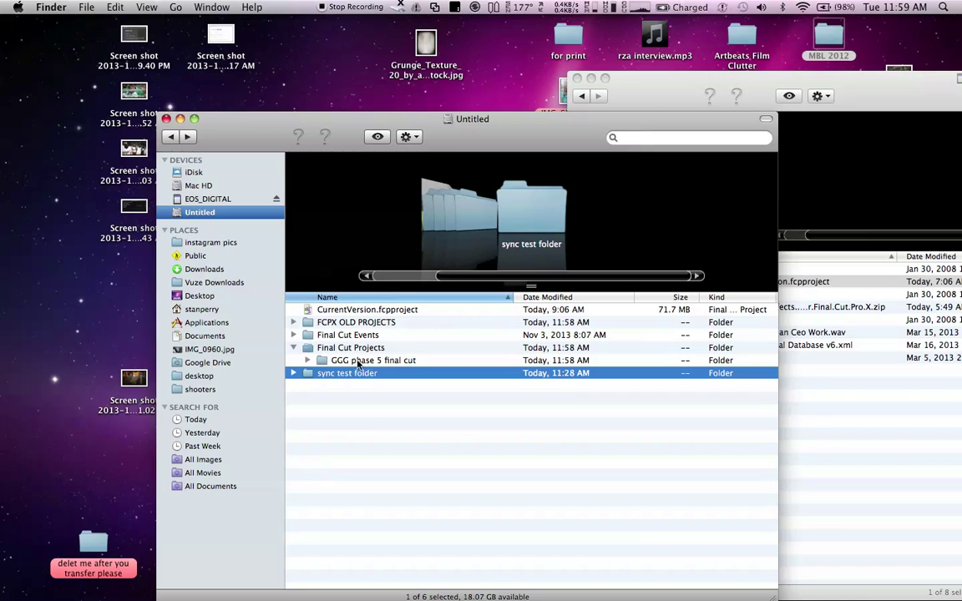
left_click(349, 364)
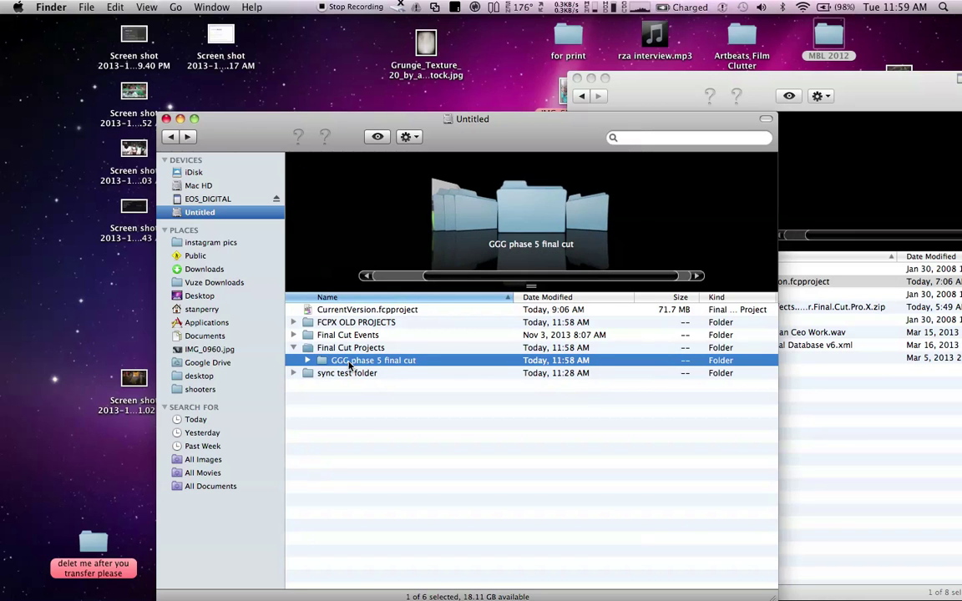
key("Up")
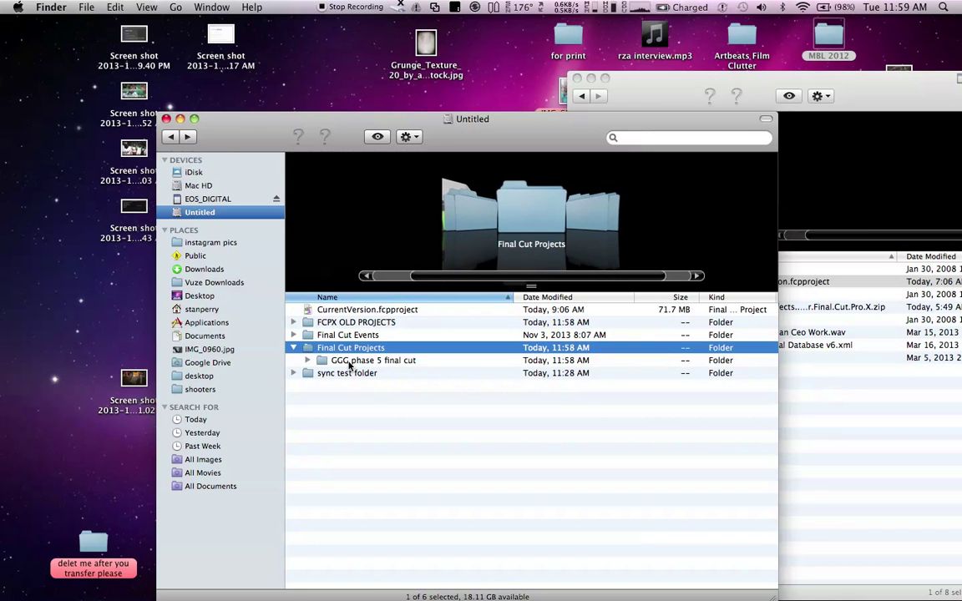
key("Up")
key("Down")
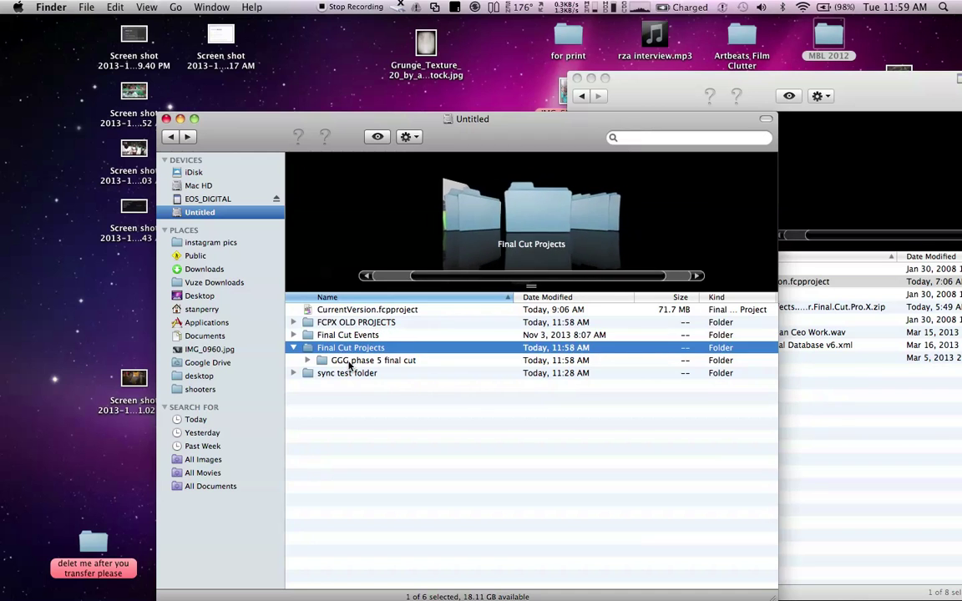
key("Down")
key("super+Down")
Expand Backups, Render Files and Shared Items to inspect their contents.
key("Down")
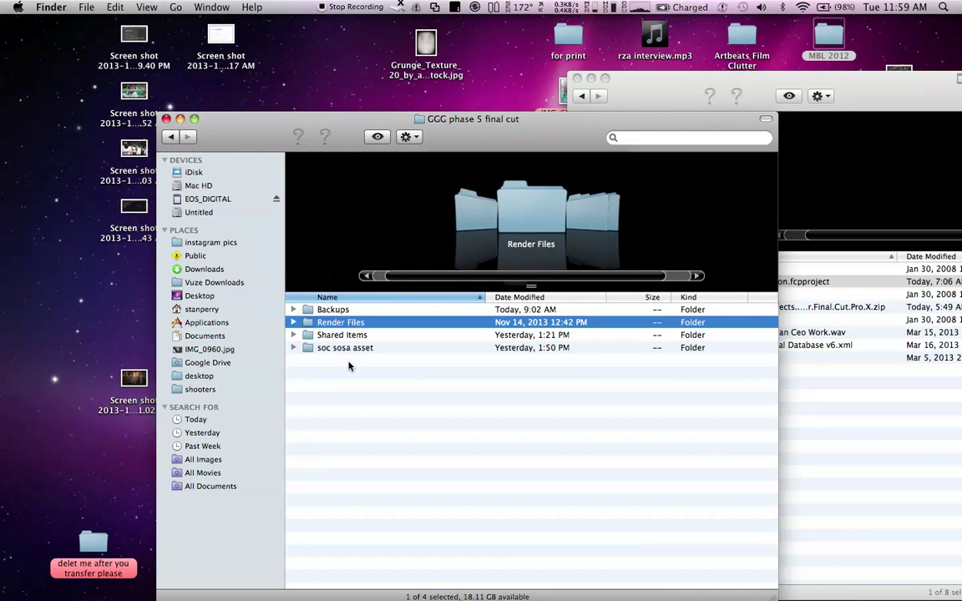
key("Up")
key("Right")
key("Down")
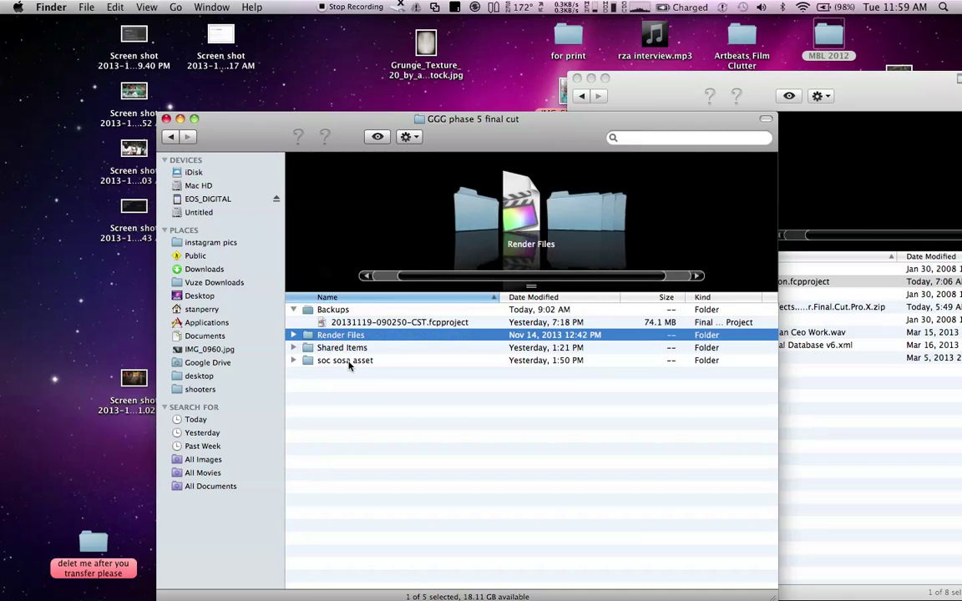
key("Right")
key("Down")
key("Down")
key("Down")
key("Right")
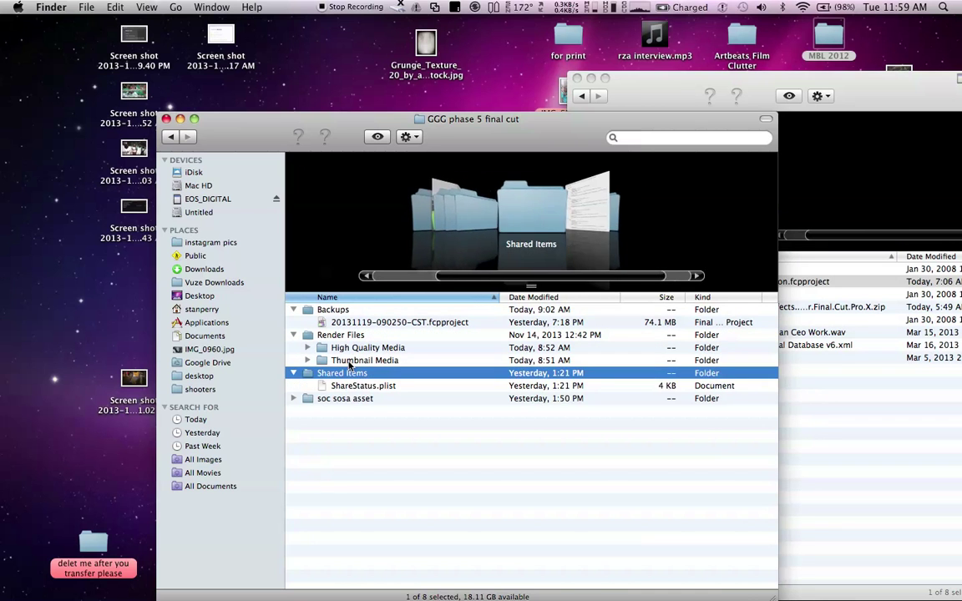
key("Down")
key("Right")
key("Left")
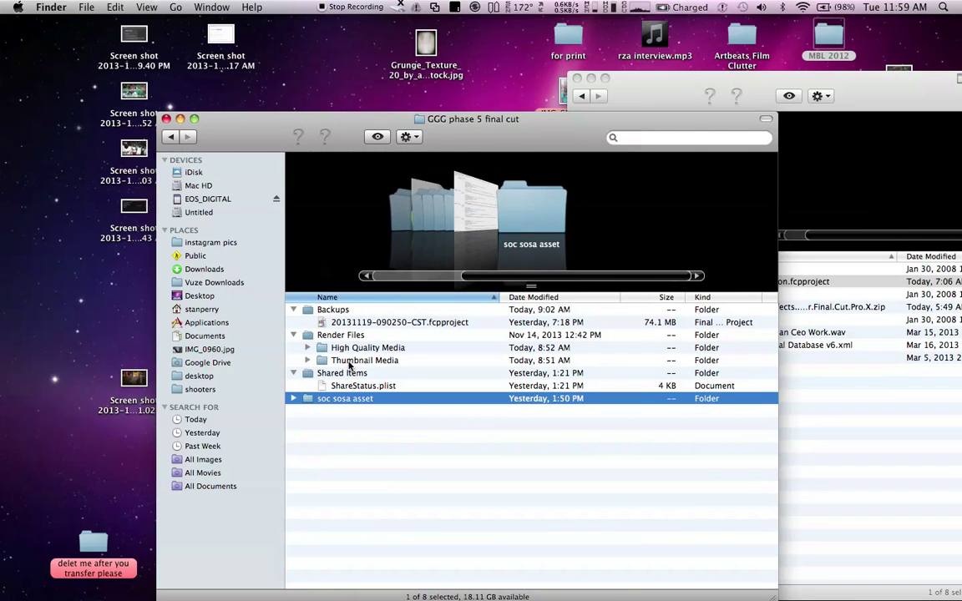
key("Up")
key("Up")
key("Up")
key("Up")
key("Up")
key("Up")
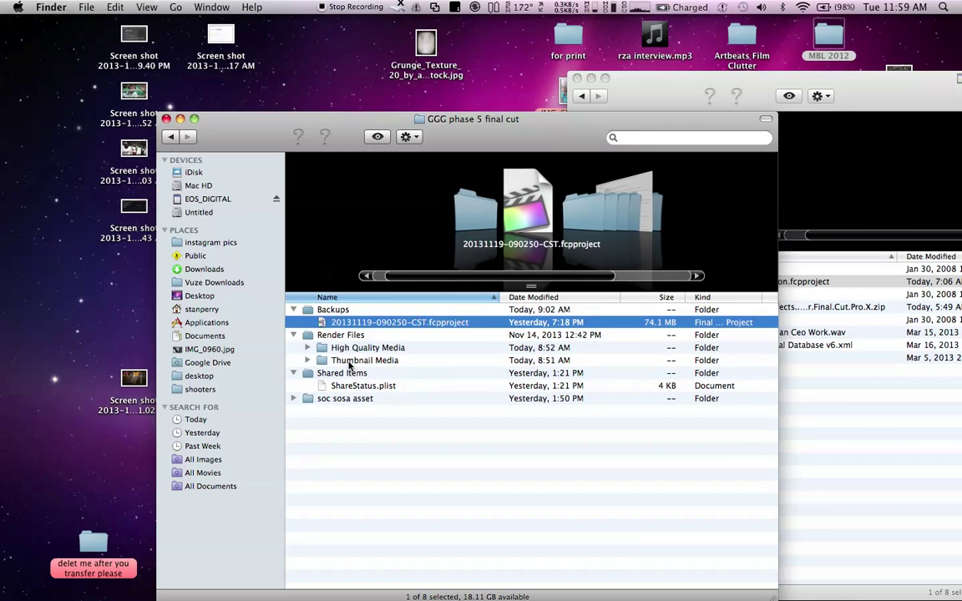
key("Down")
key("Up")
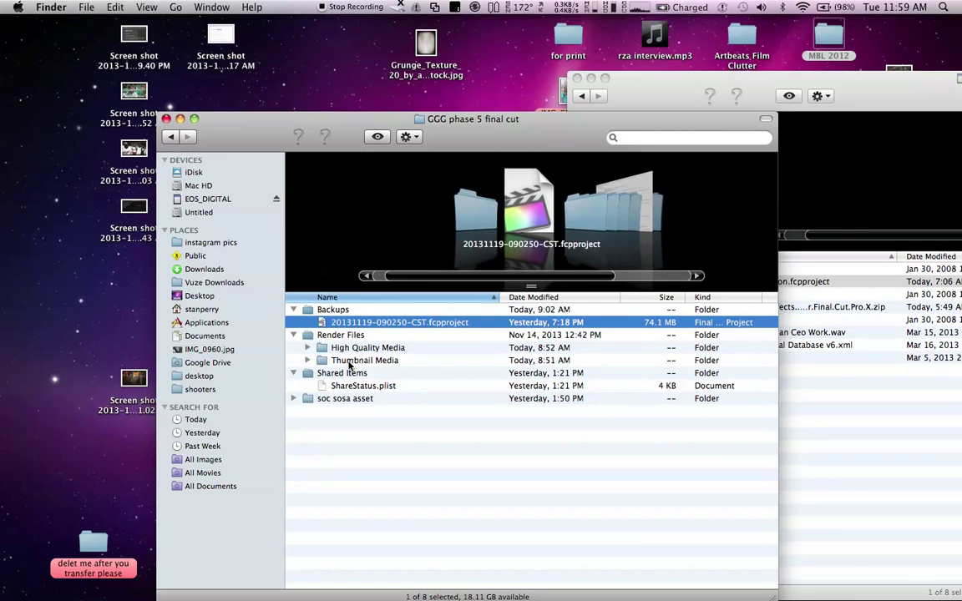
key("Down")
key("Down")
key("Right")
key("Left")
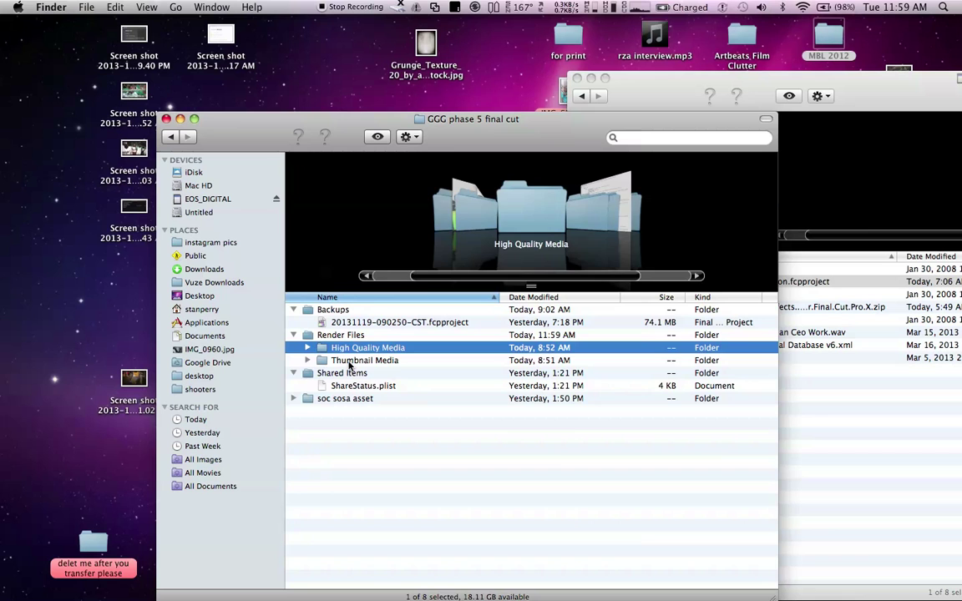
key("Down")
key("Right")
key("Left")
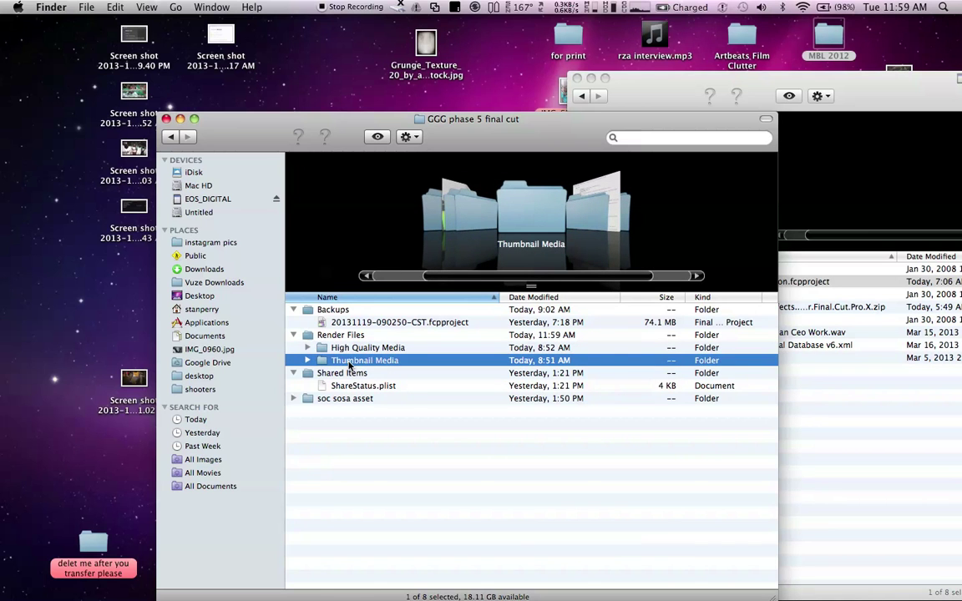
left_click(367, 386)
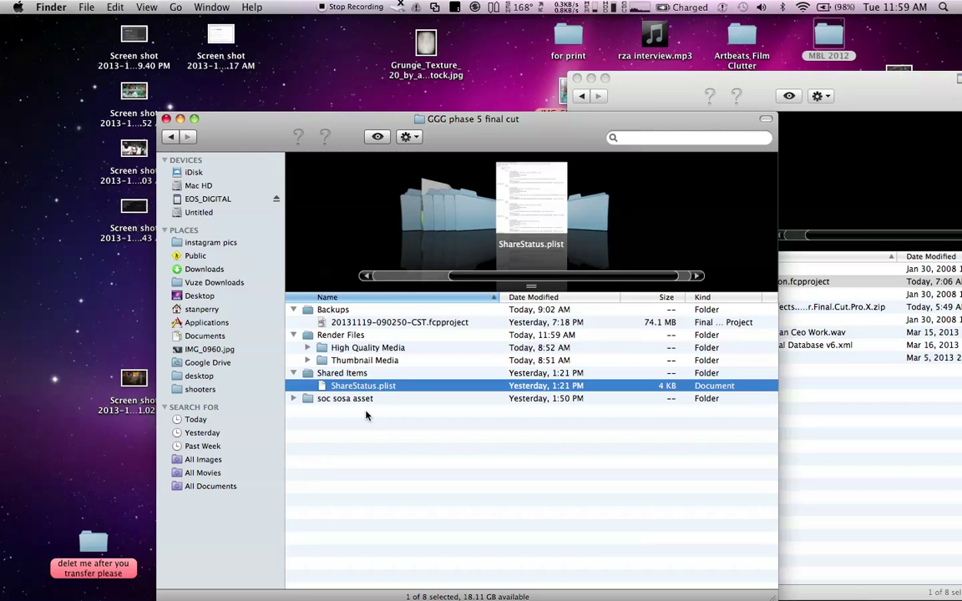
left_click(370, 324)
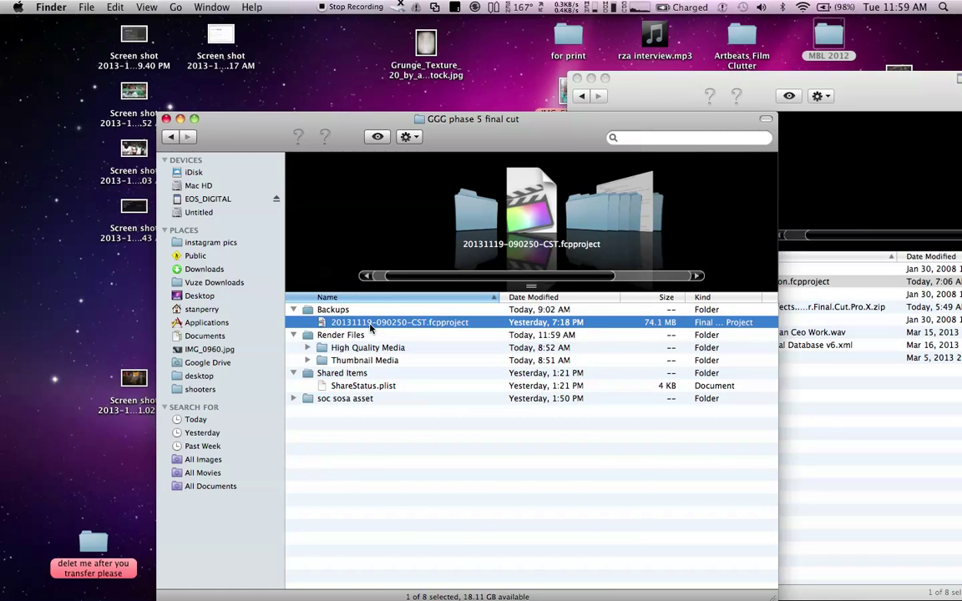
Duplicate the backup .fcpproject and move the copy from Backups up into GGG phase 5 final cut.
right_click(369, 328)
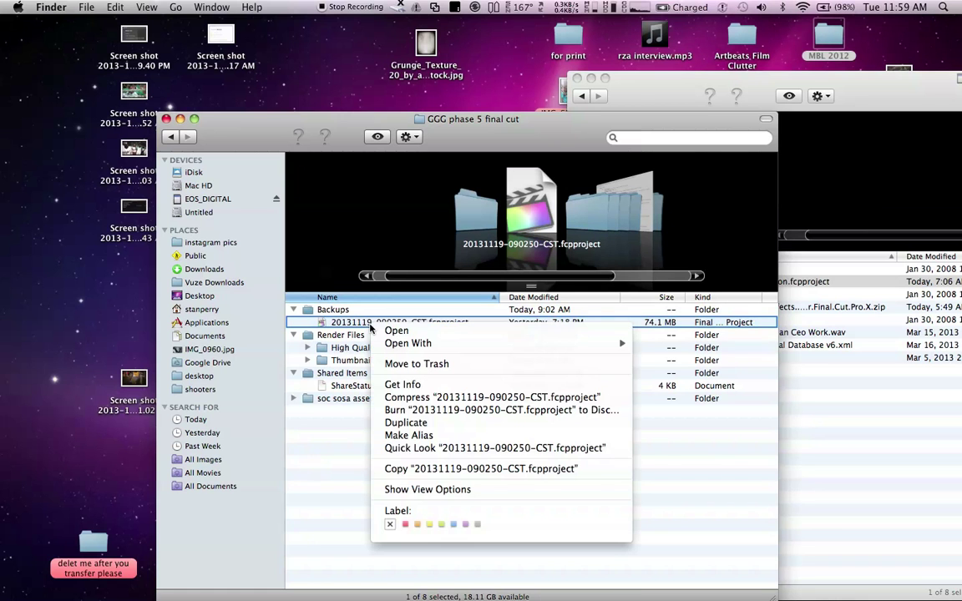
left_click(422, 423)
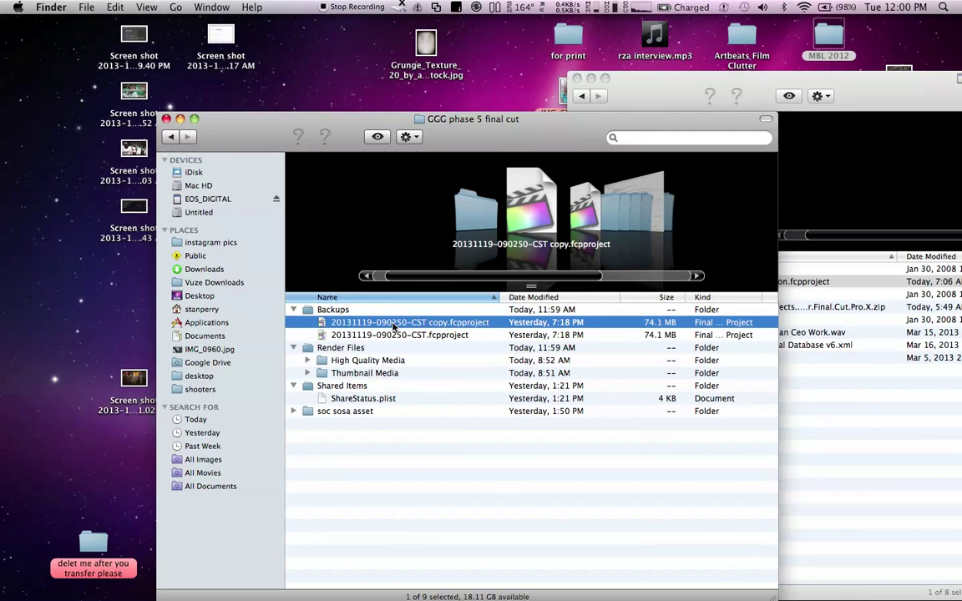
key("super+Up")
key("Right")
left_click(393, 325)
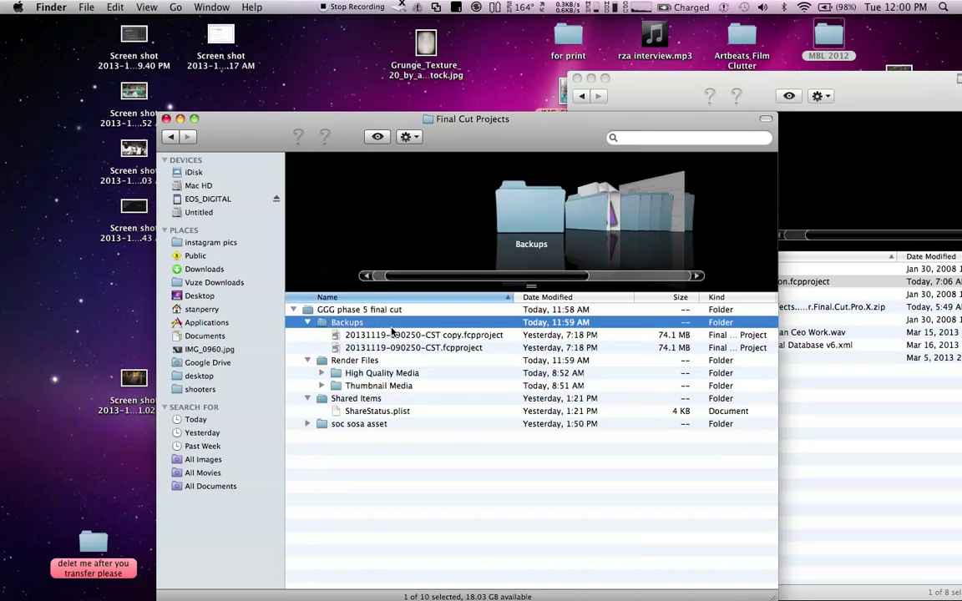
left_click(387, 338)
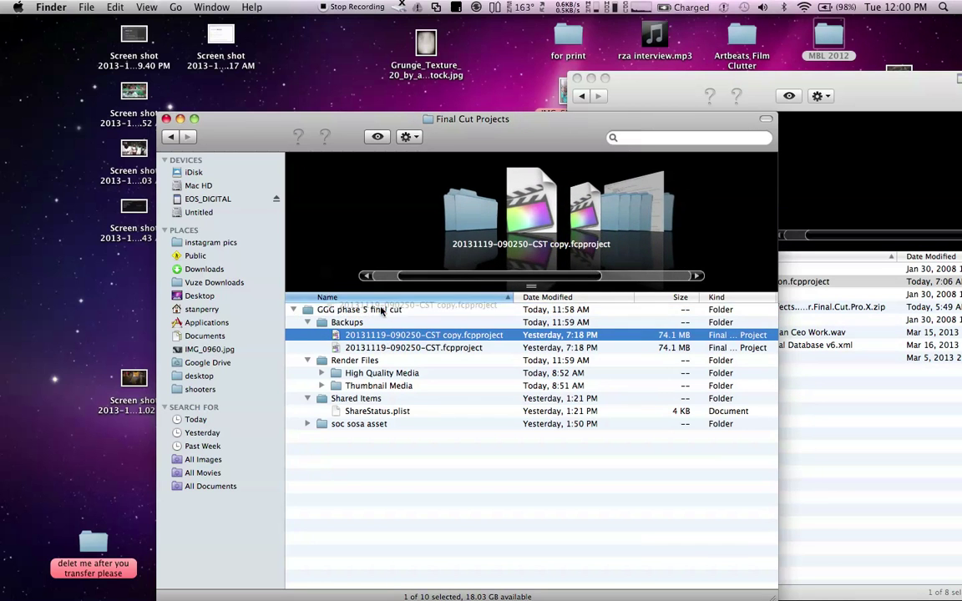
left_click_drag(387, 338, 351, 309)
Collapse the Backups, Render Files and Shared Items folders, tidy the Finder windows, and go up to the Untitled volume.
key("Down")
left_click(306, 335)
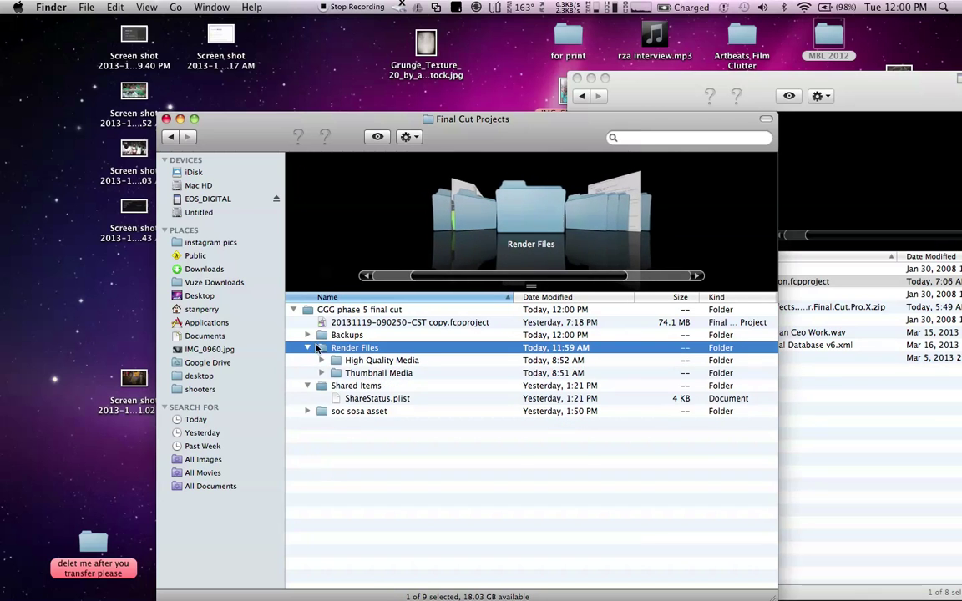
left_click(307, 348)
left_click(308, 361)
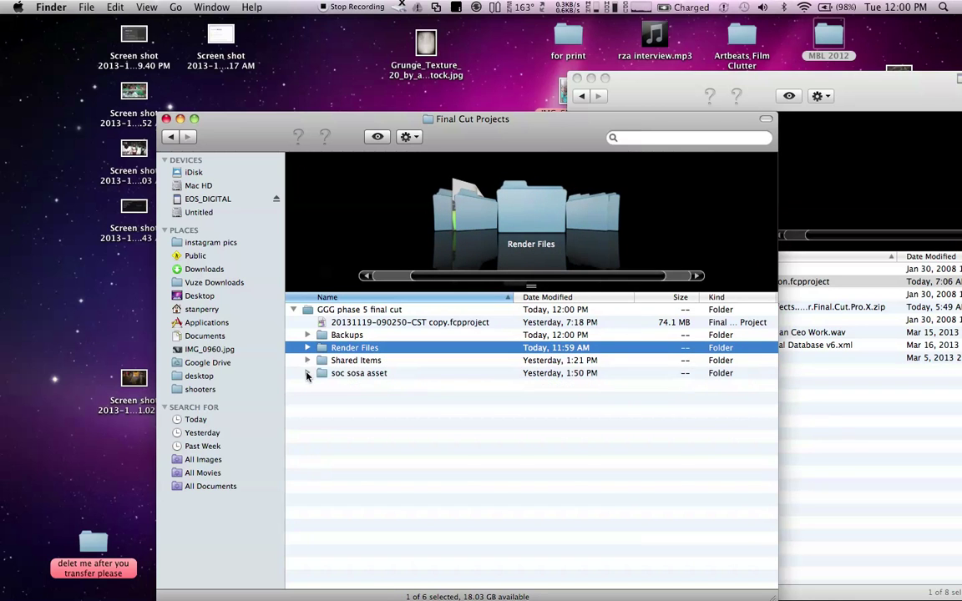
left_click(575, 80)
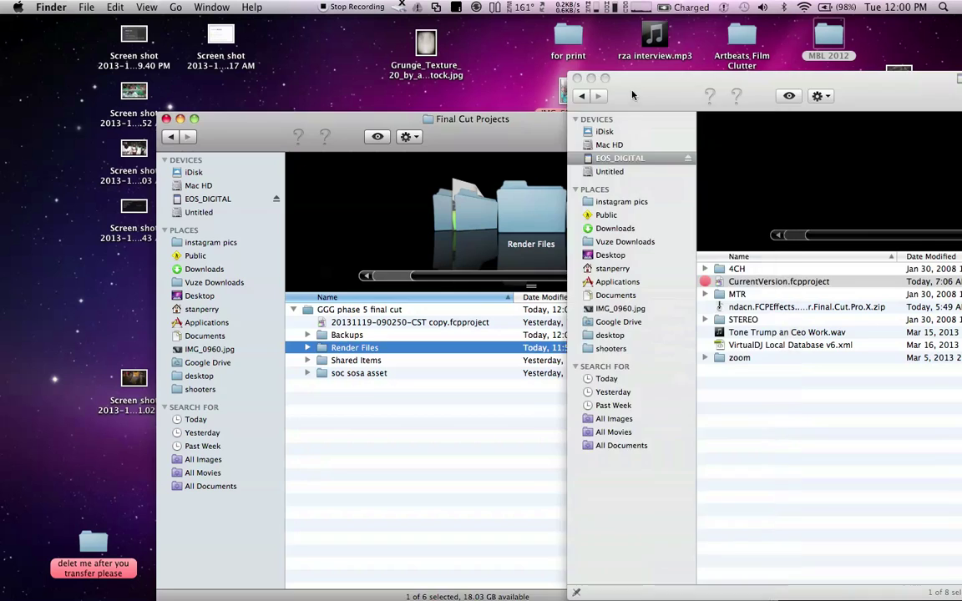
left_click_drag(574, 80, 590, 81)
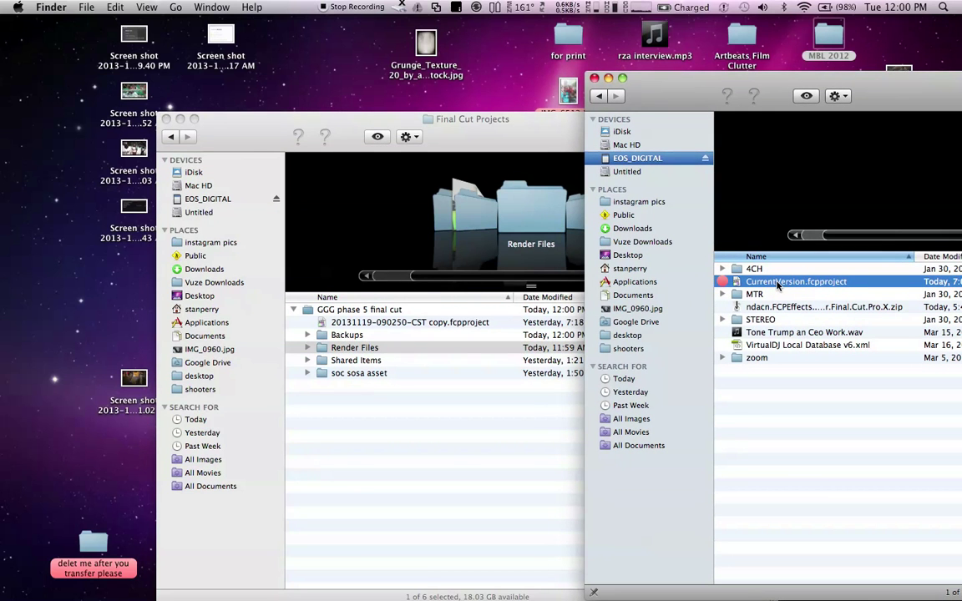
left_click(240, 133)
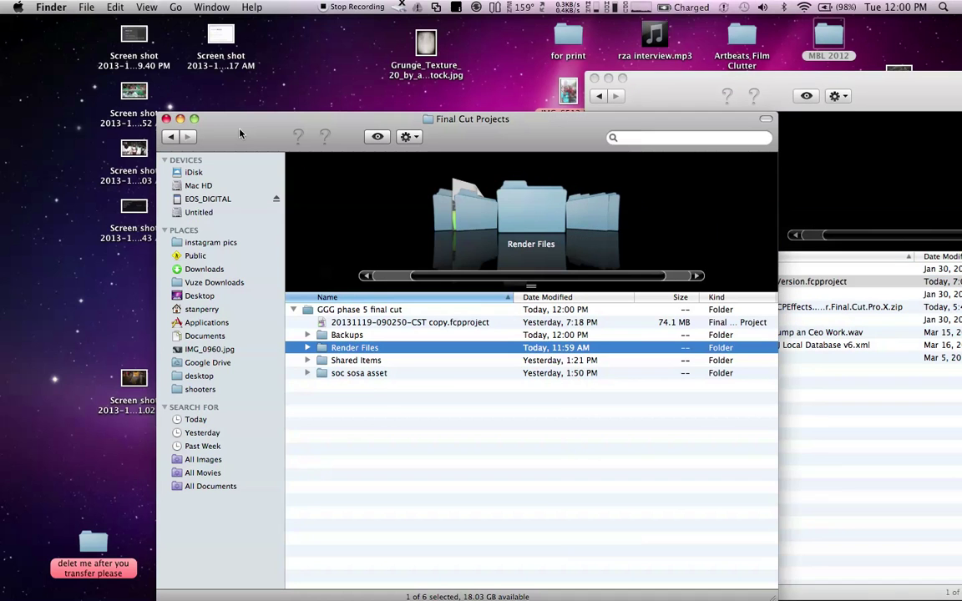
key("super+Up")
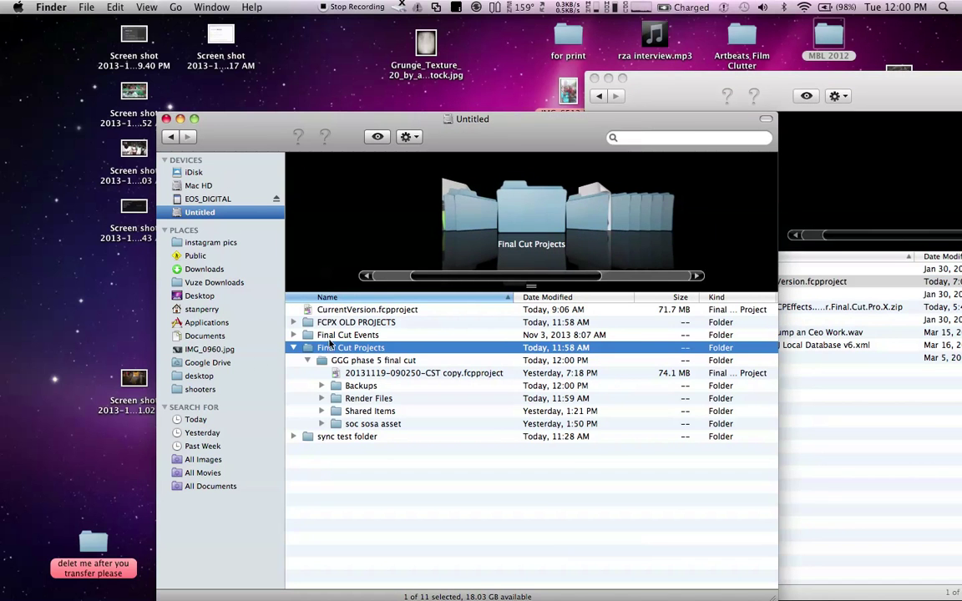
Copy the name of the existing CurrentVersion.fcpproject and rename the backup copy to it.
left_click(367, 322)
left_click(375, 310)
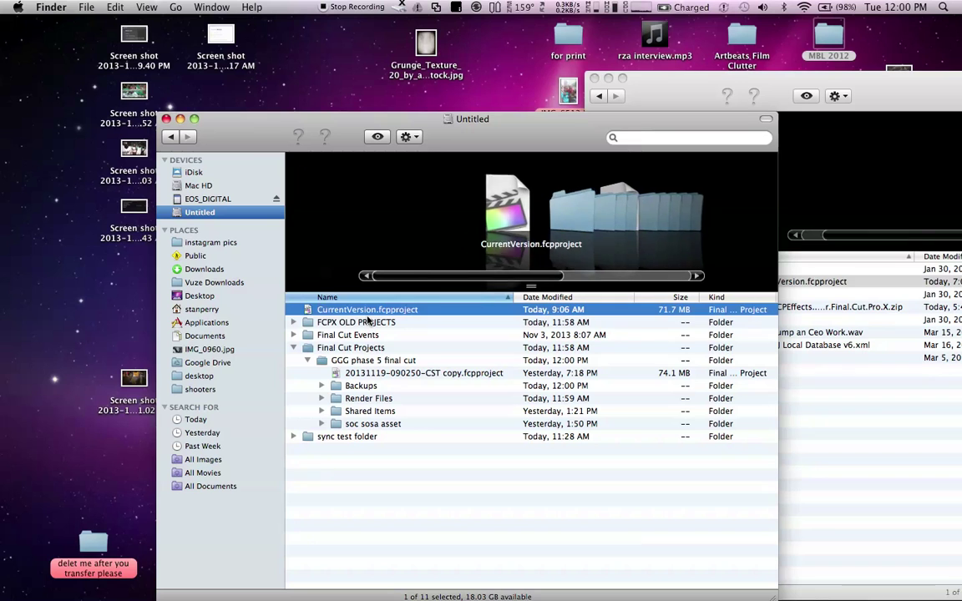
left_click(379, 309)
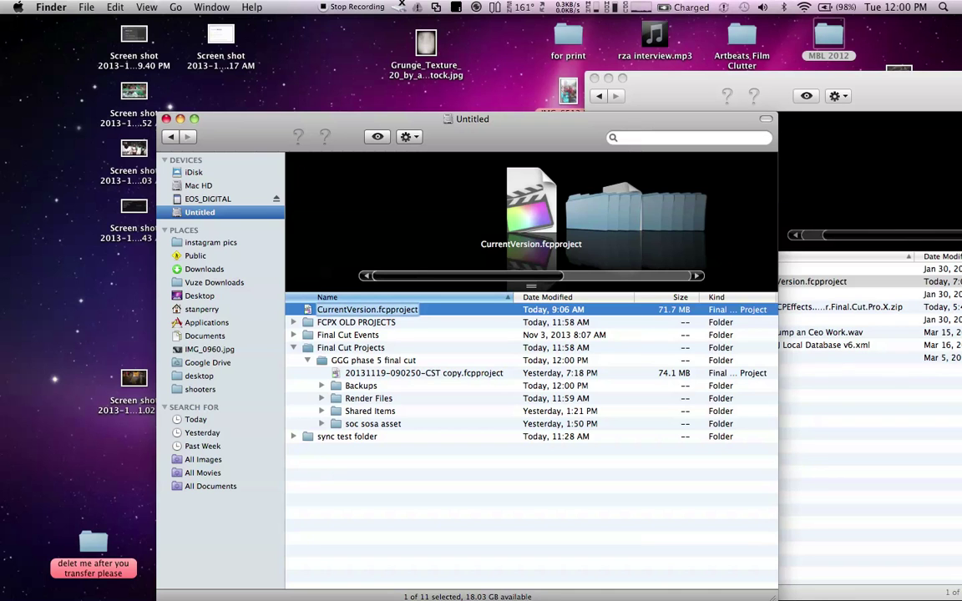
left_click(415, 375)
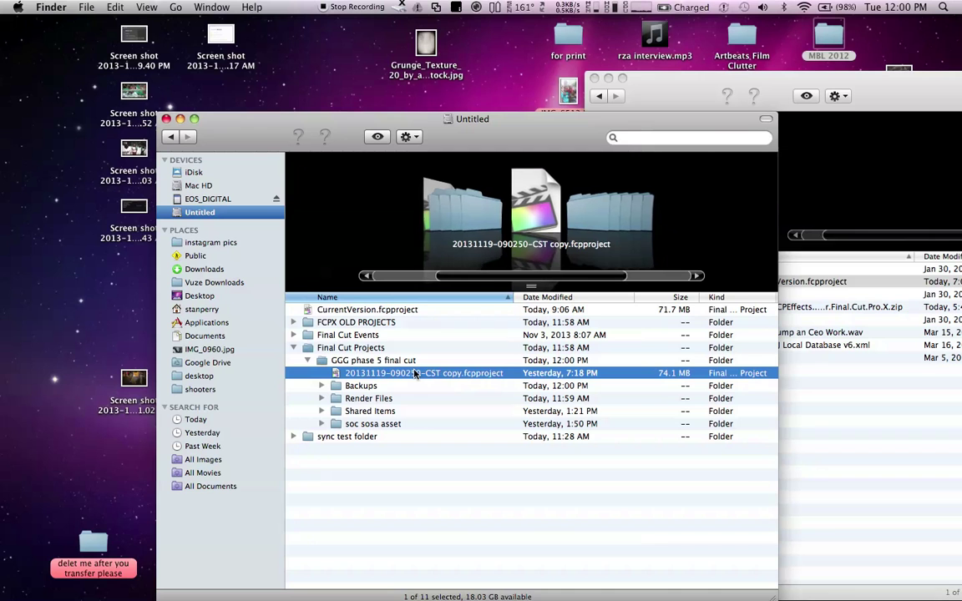
left_click(415, 375)
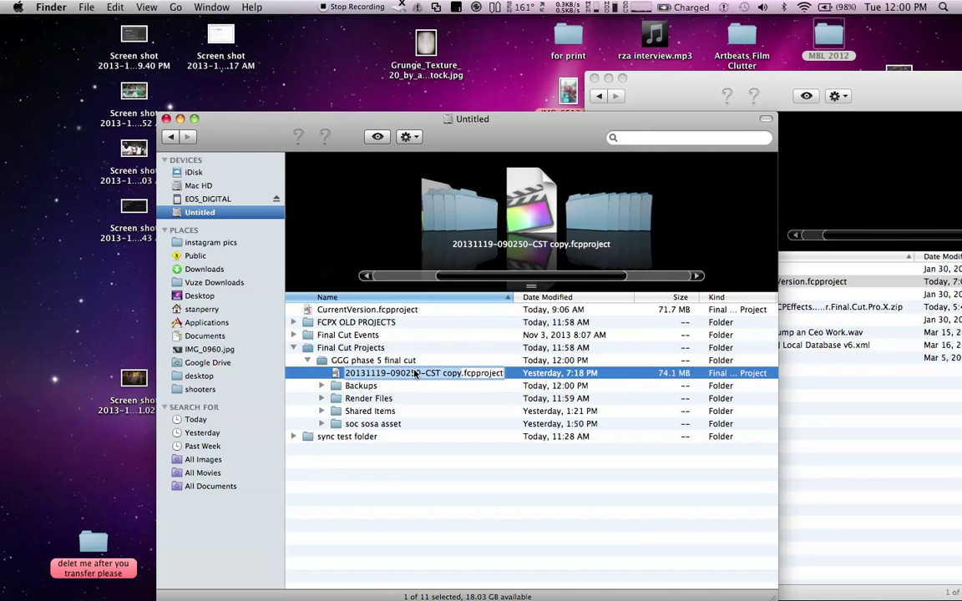
key("super+v")
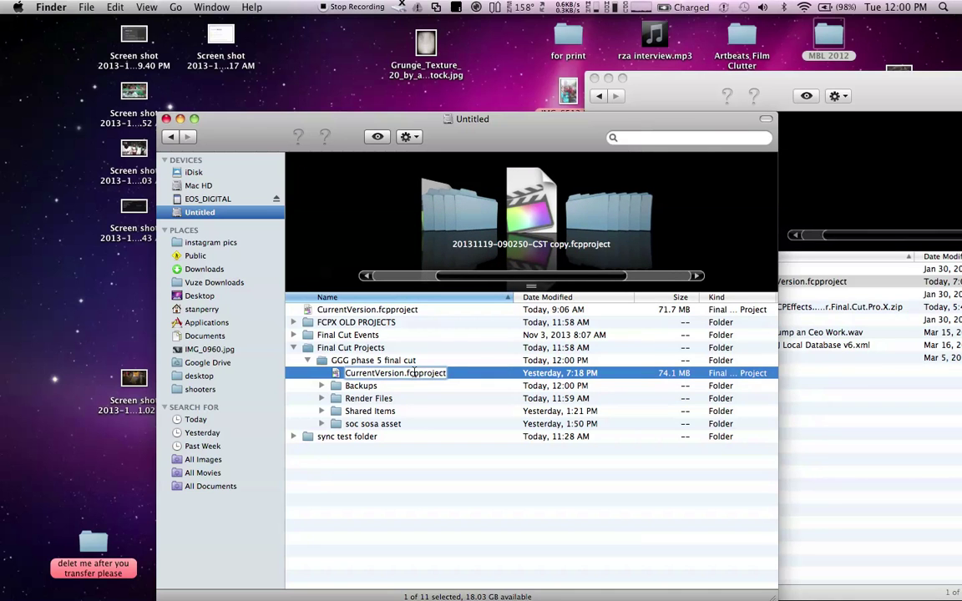
key("Return")
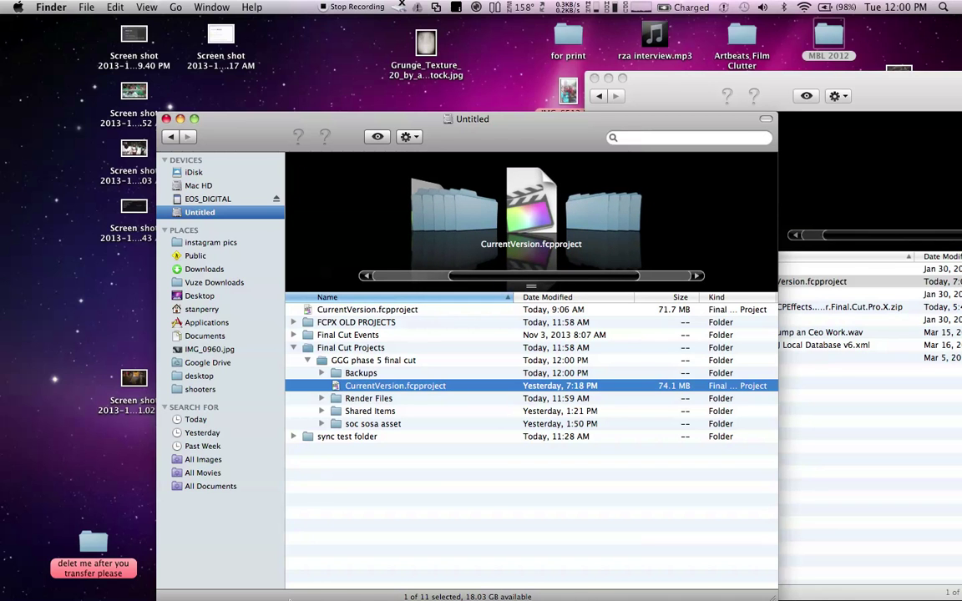
mouse_move(250, 588)
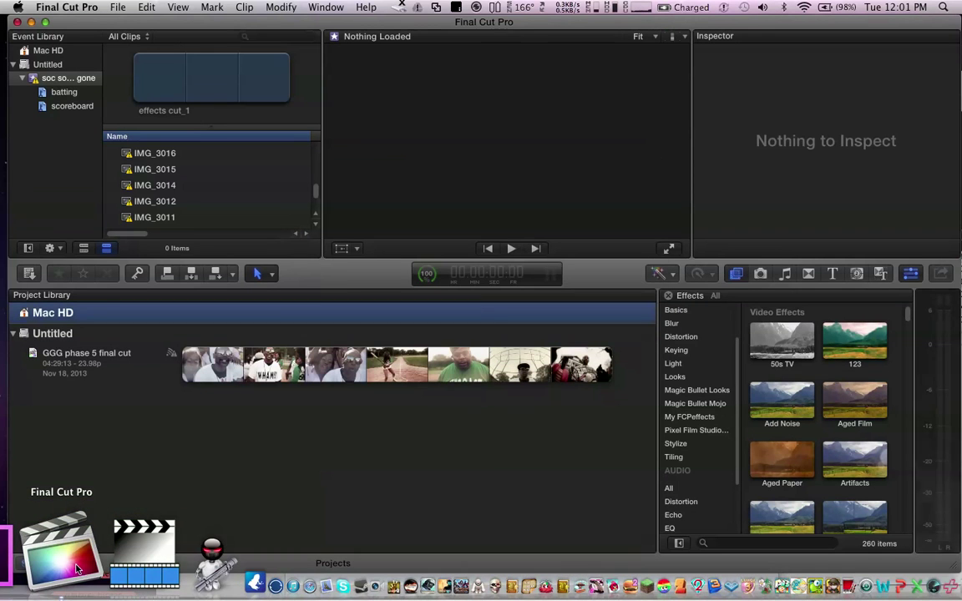
Load the GGG phase 5 final cut project from the Project Library.
double_click(81, 371)
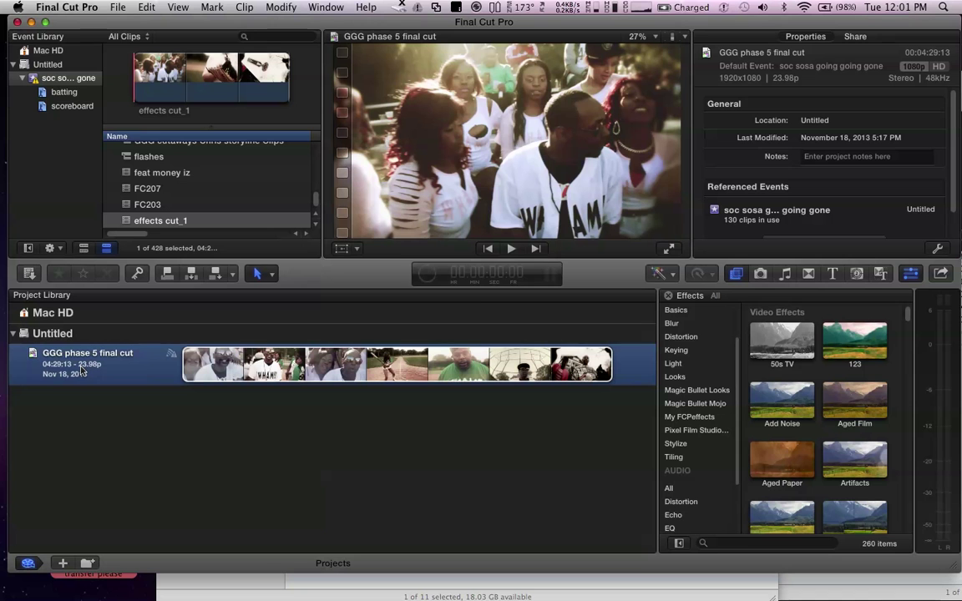
Open GGG phase 5 final cut in the timeline and scroll back to the project start.
double_click(81, 371)
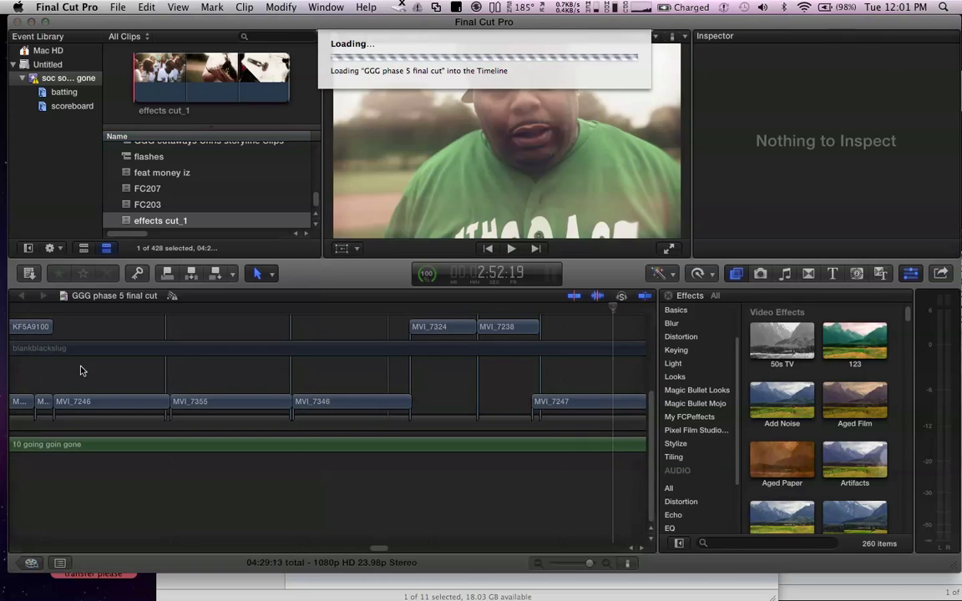
scroll(81, 371, "left", 15)
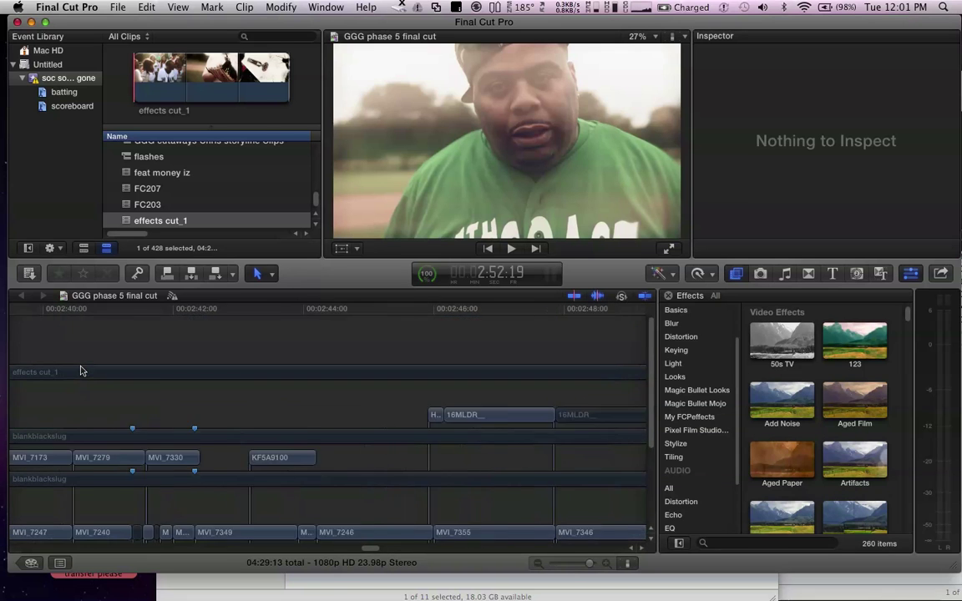
scroll(81, 371, "left", 15)
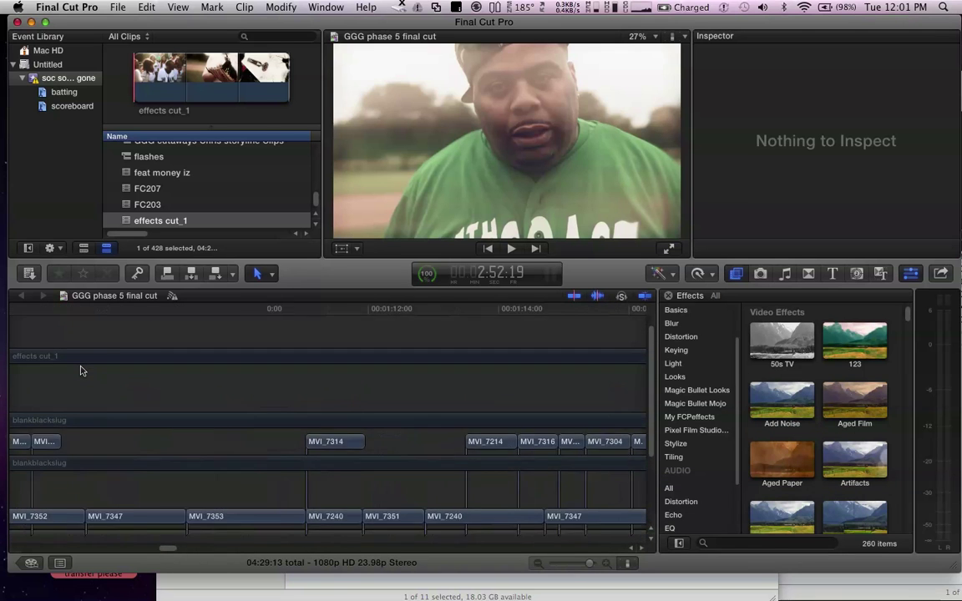
scroll(75, 367, "down", 1)
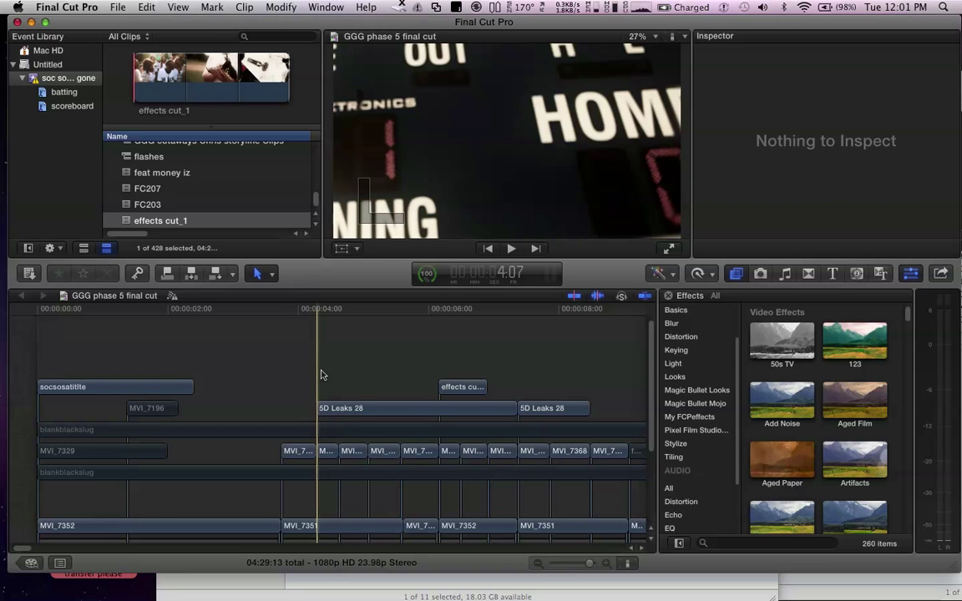
left_click(51, 7)
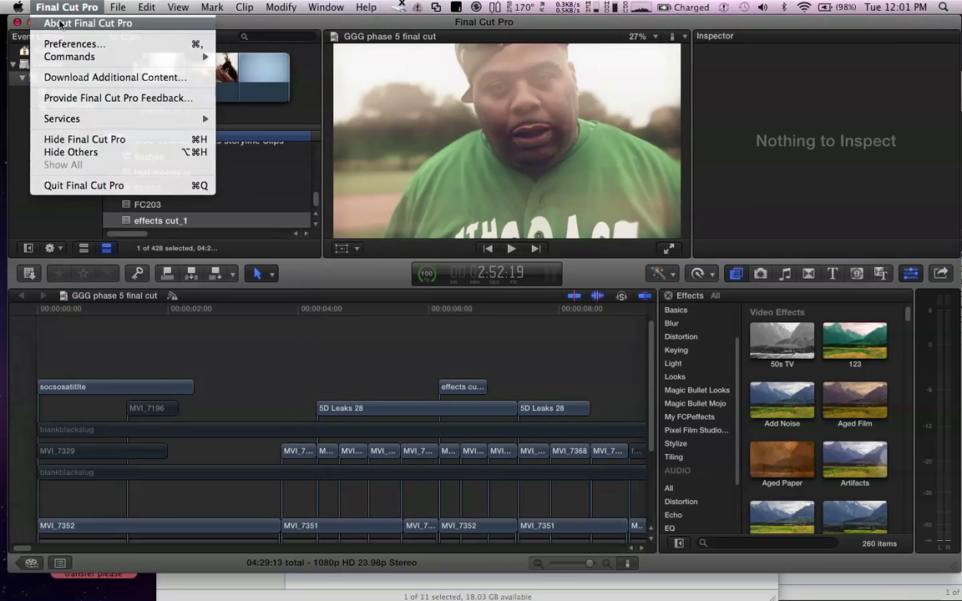
left_click(60, 24)
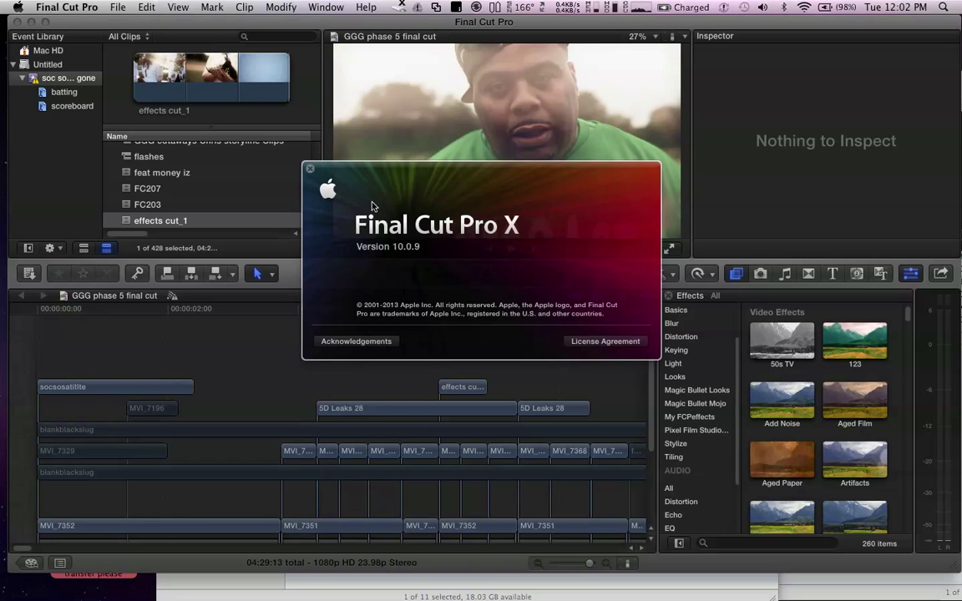
left_click_drag(334, 181, 147, 226)
left_click(140, 209)
scroll(154, 238, "right", 3)
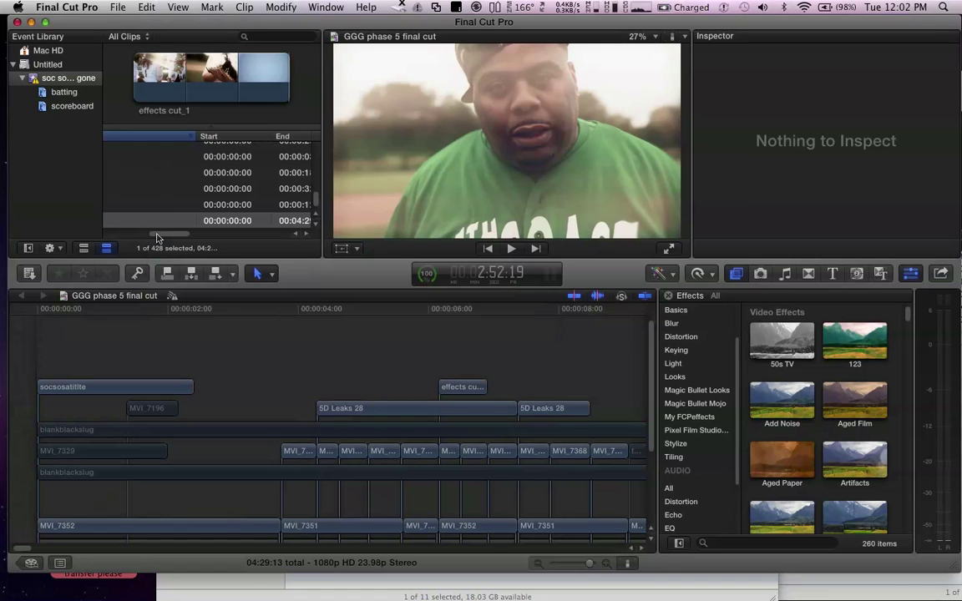
scroll(106, 239, "left", 3)
left_click(318, 376)
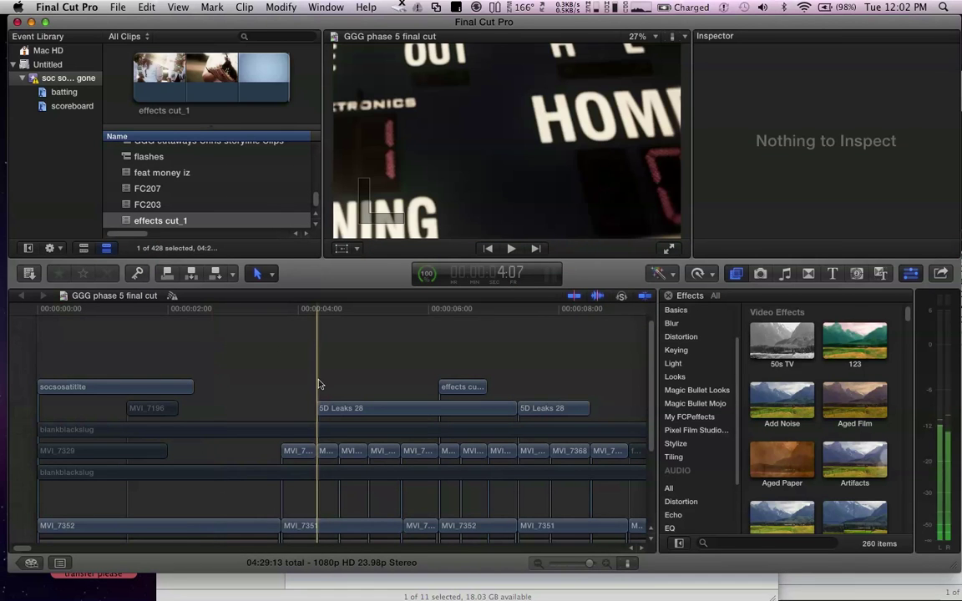